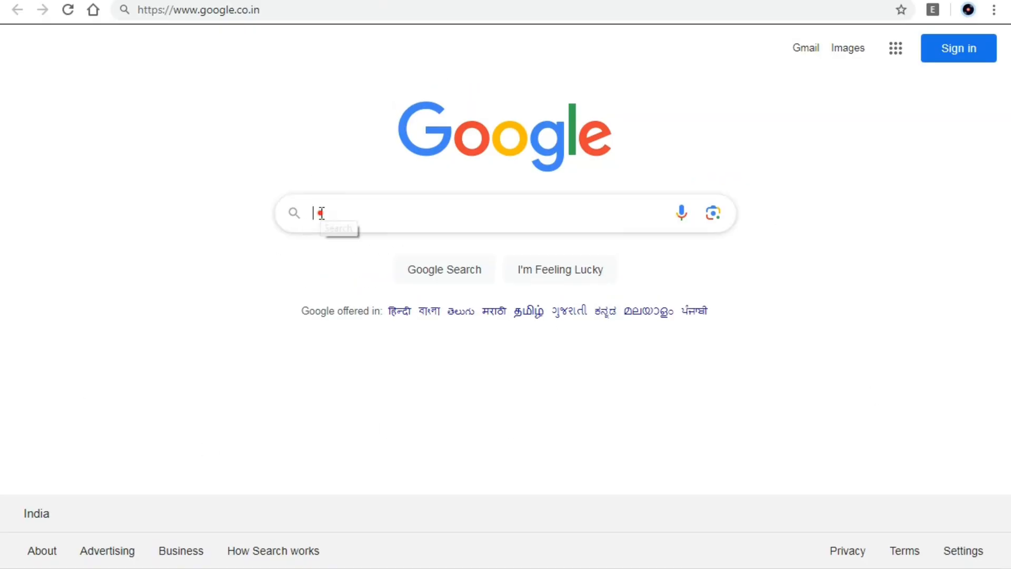
Run a Google search for 'voter helpline'
click(320, 213)
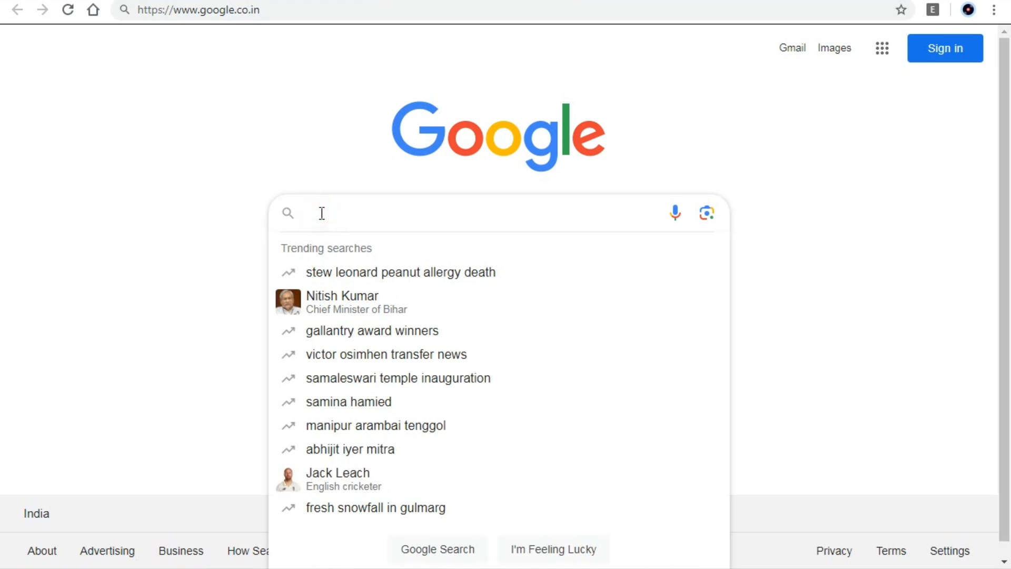
click(839, 227)
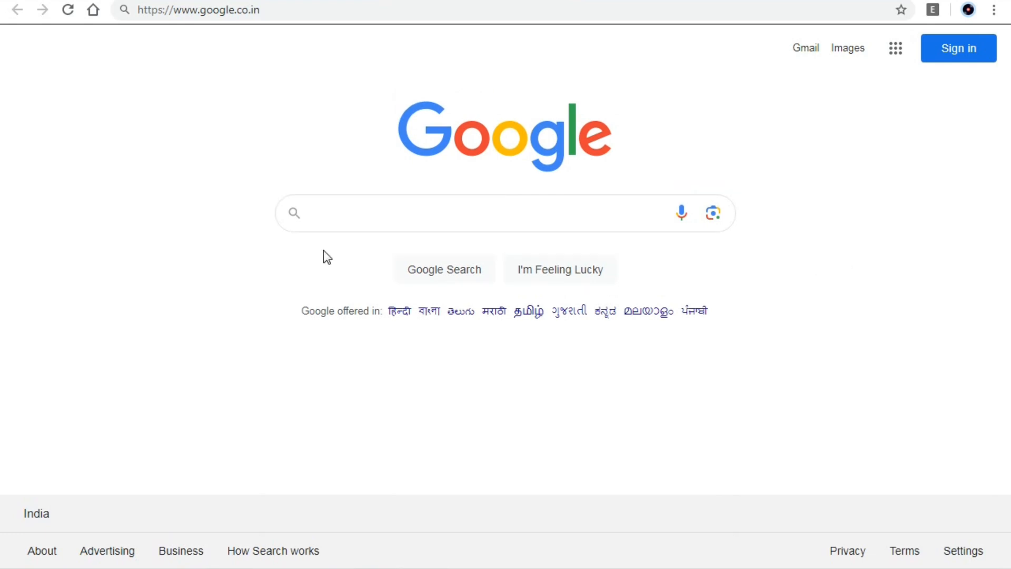
click(314, 217)
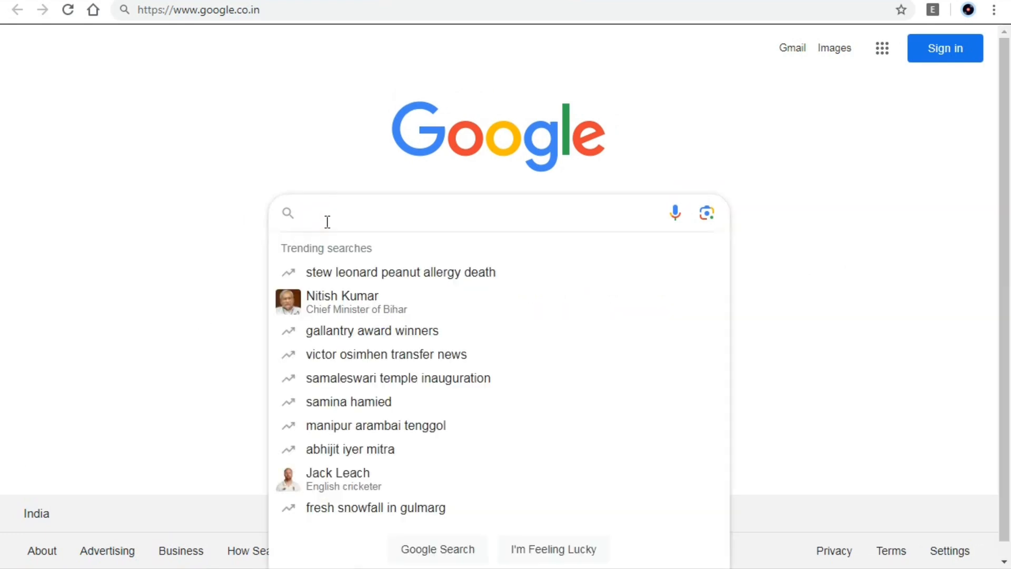
text(voter)
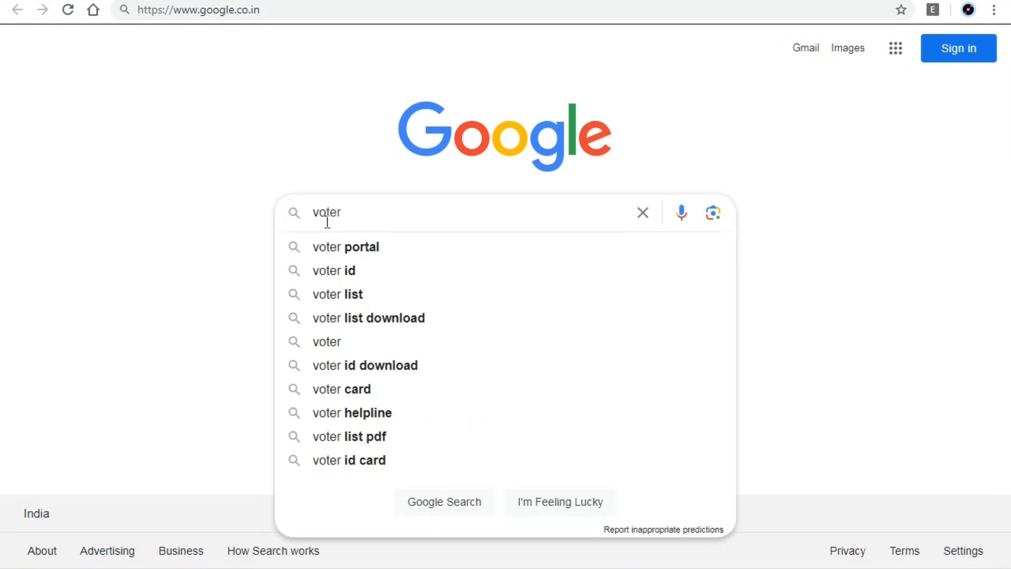
text( he)
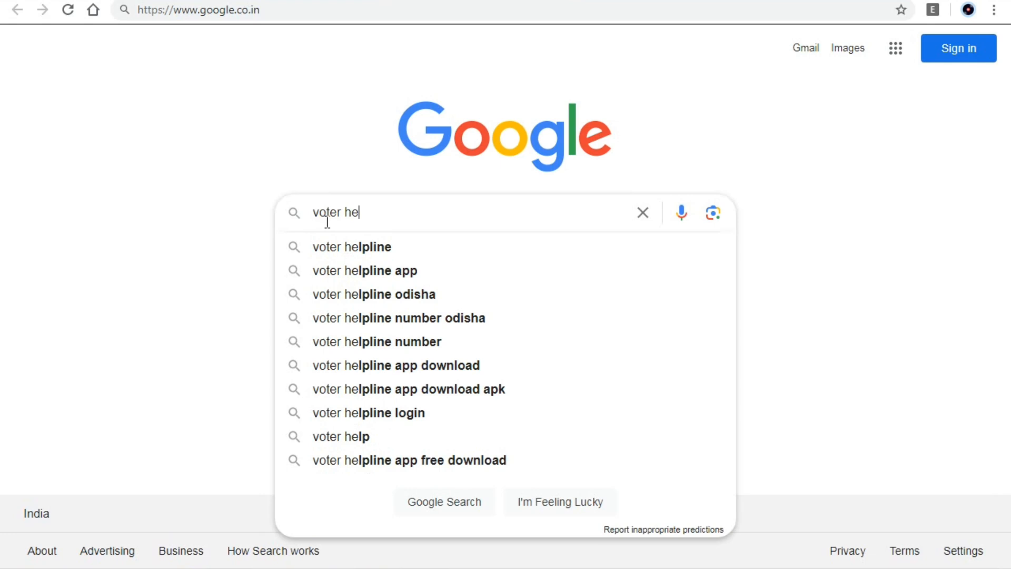
text(lp)
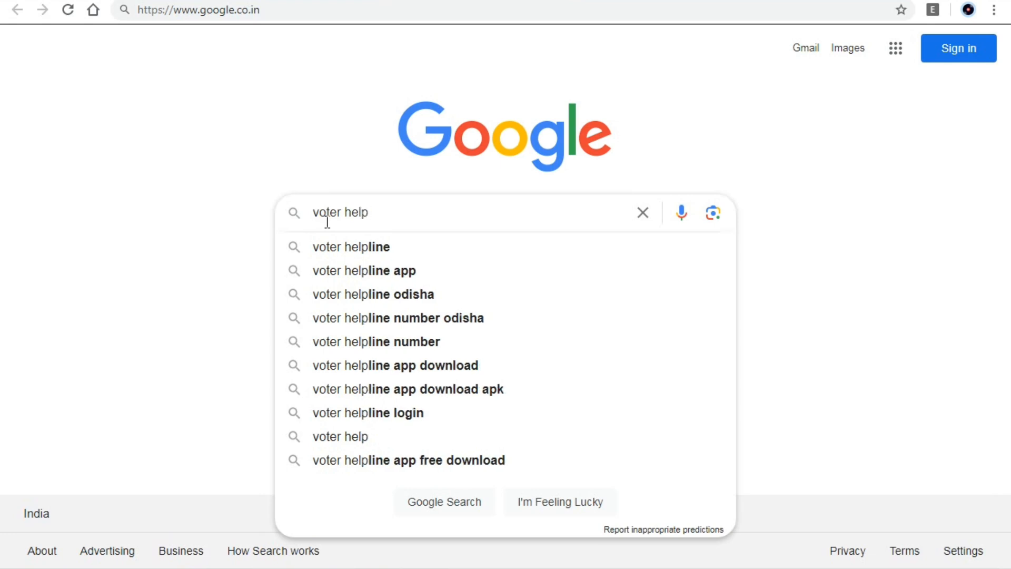
text(line)
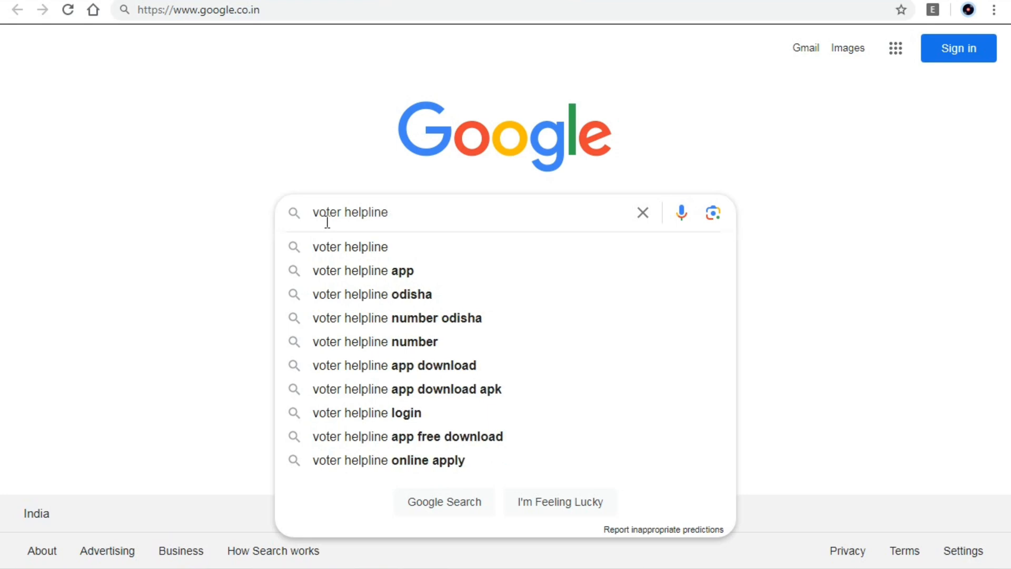
key(Return)
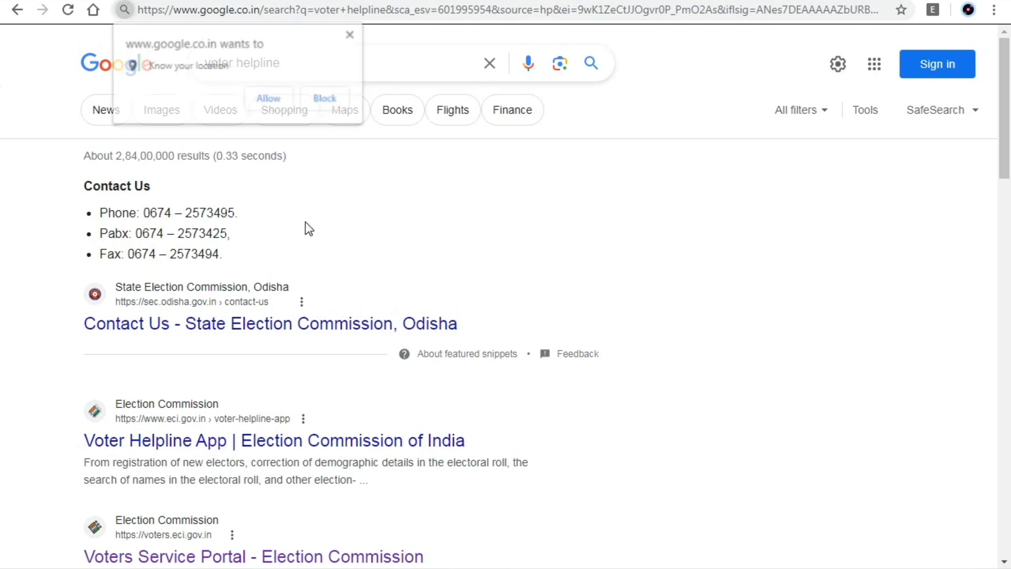
Dismiss the location prompt and open the 'Voters Service Portal - Election Commission' result
scroll(306, 232, down, 3)
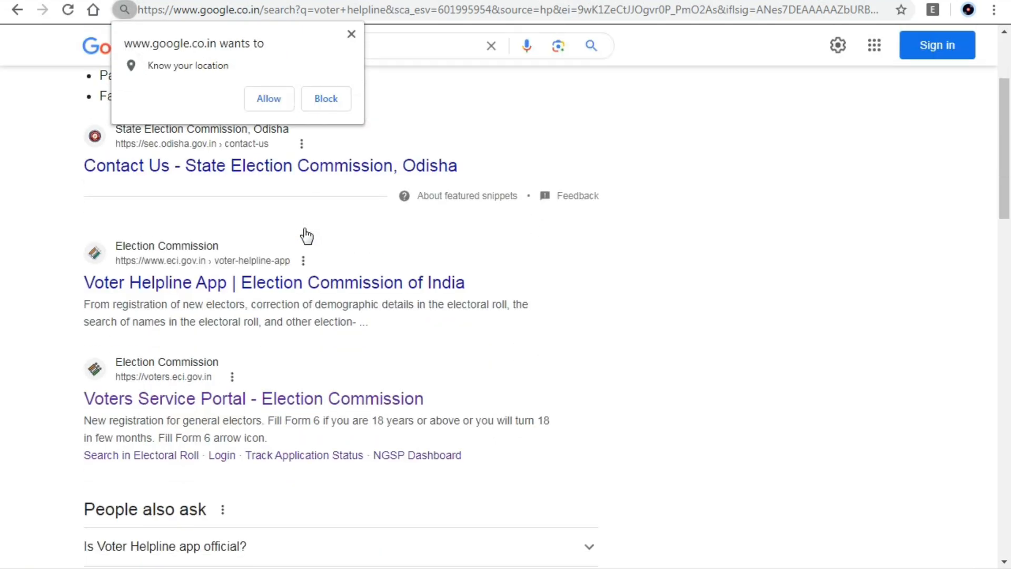
click(351, 35)
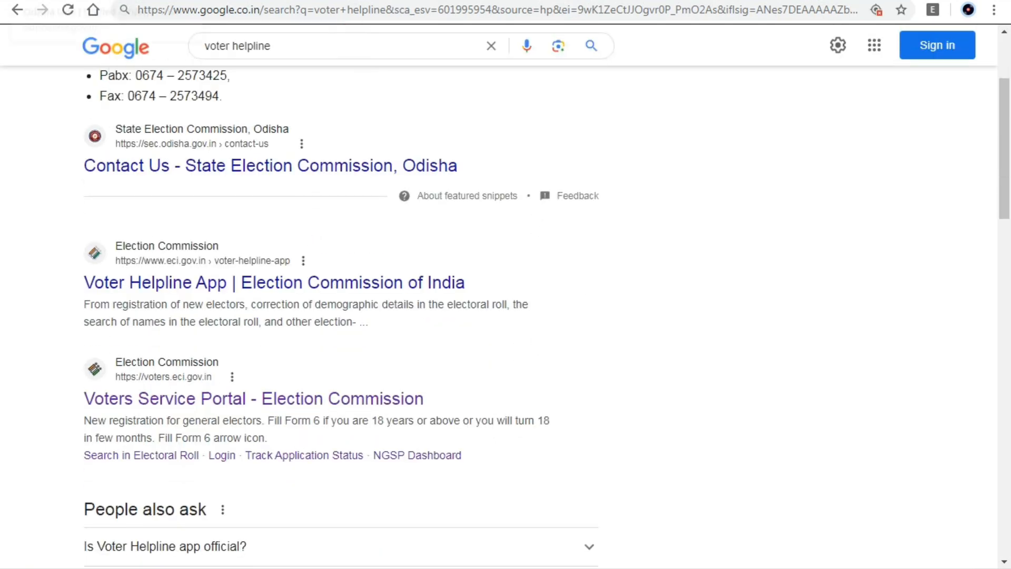
scroll(316, 386, down, 2)
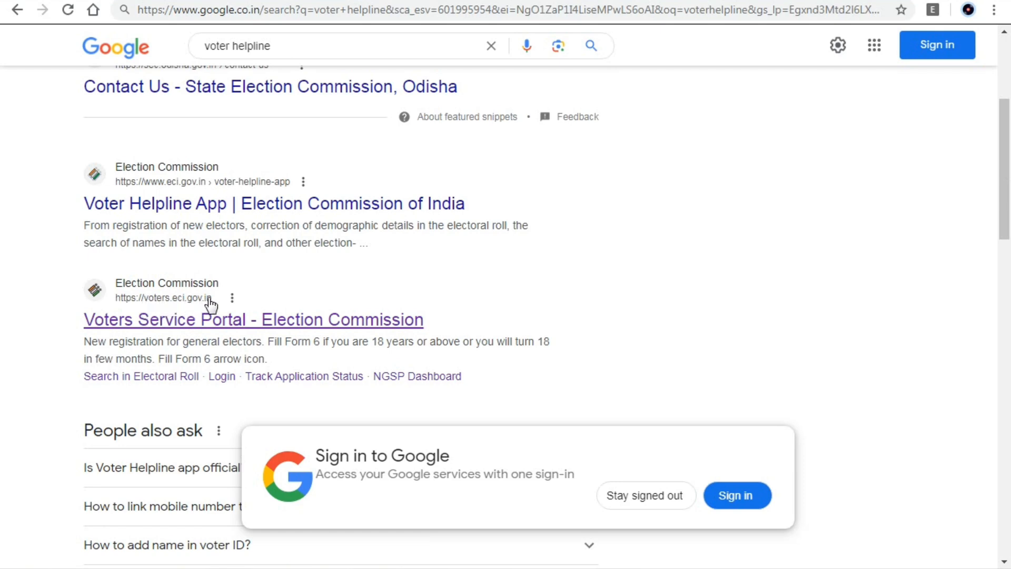
click(222, 334)
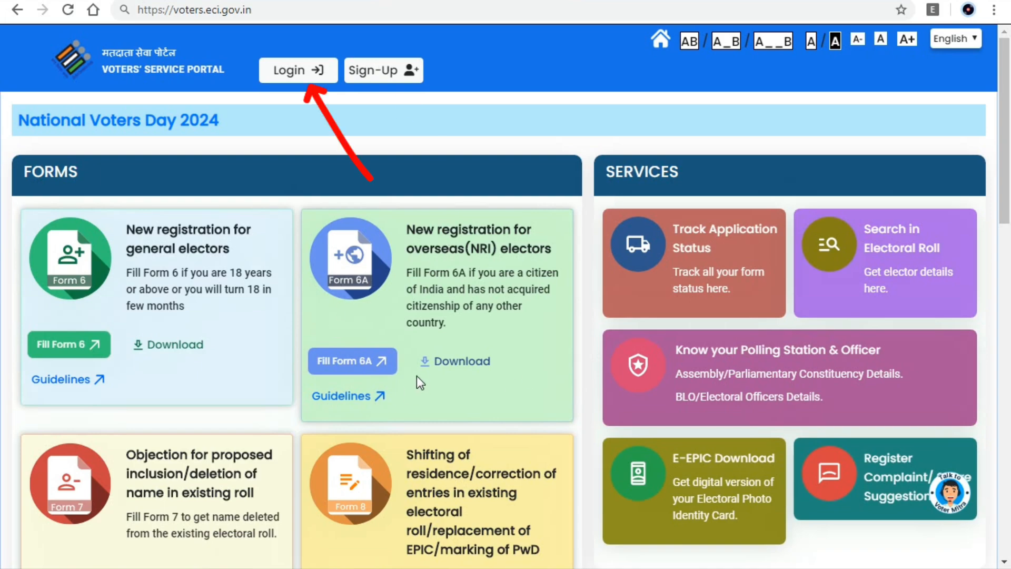
Go to the Voters' Service Portal login page using the header Login button
scroll(508, 353, down, 3)
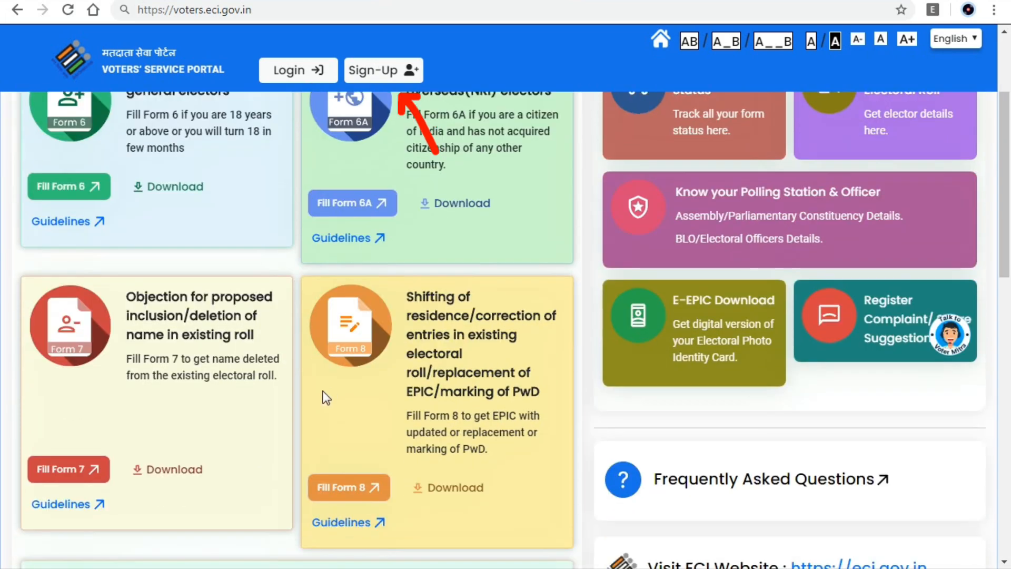
scroll(300, 342, up, 3)
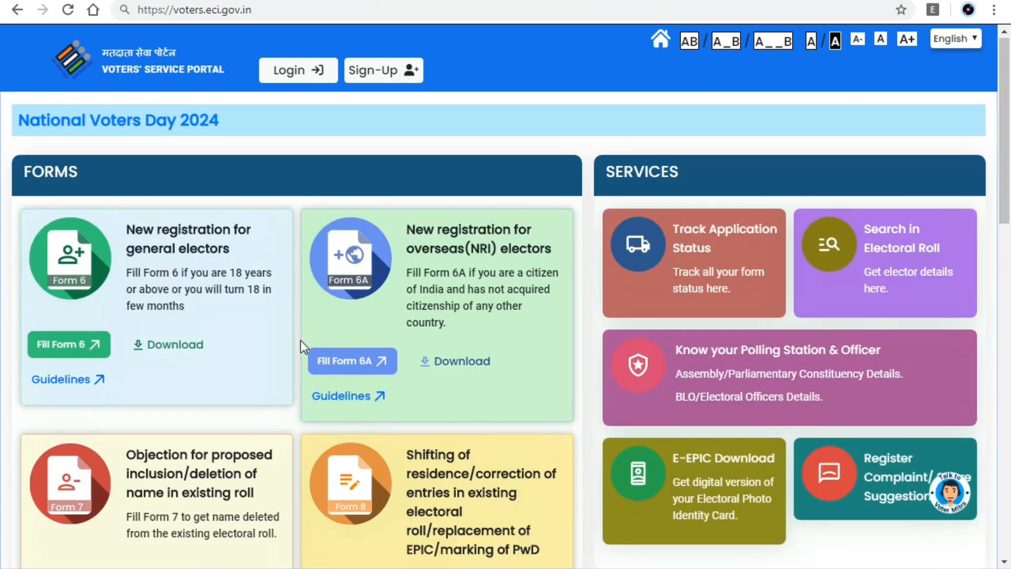
click(291, 73)
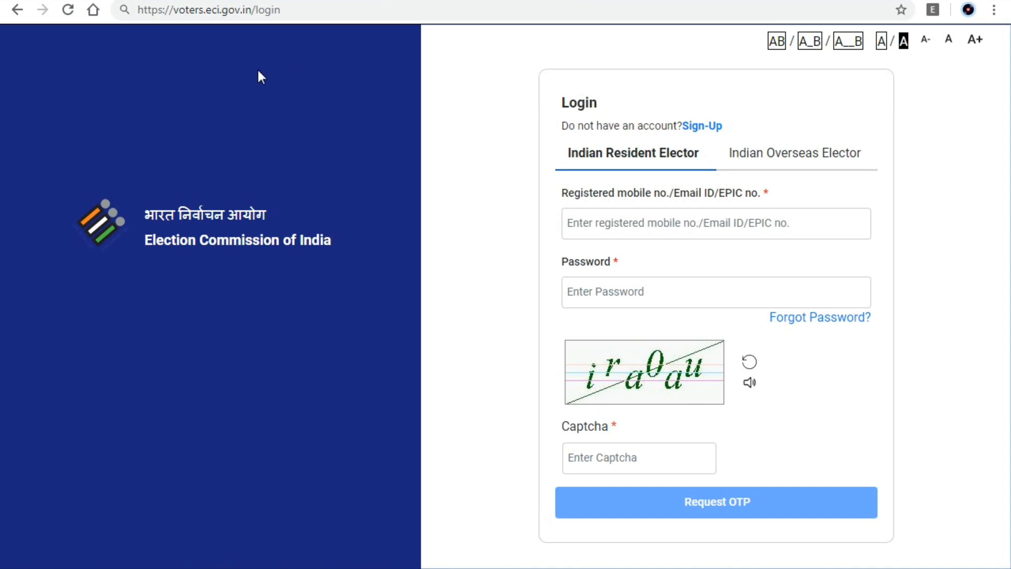
Enter the registered mobile number and the account password
drag(559, 101, 602, 104)
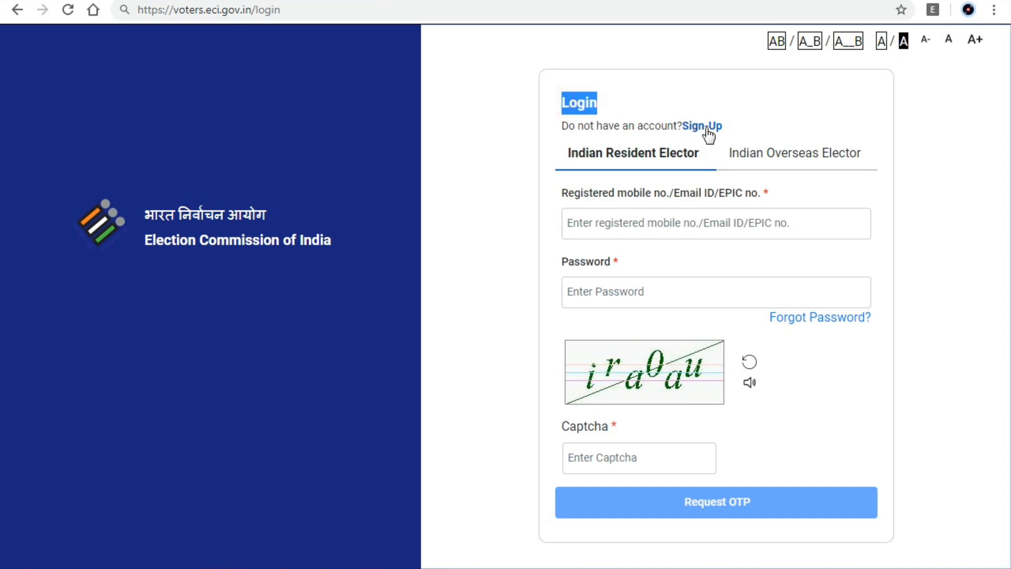
click(601, 223)
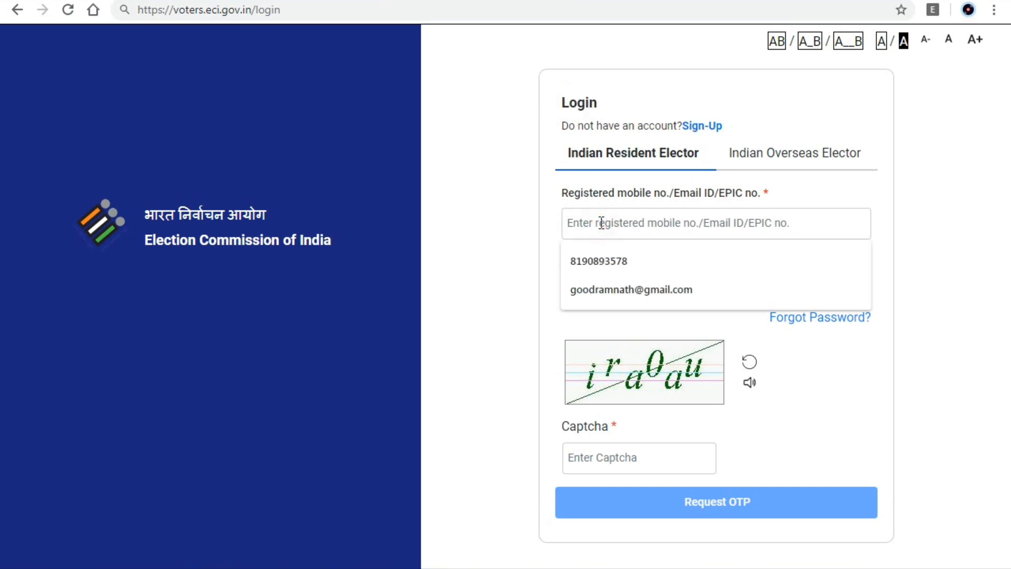
click(452, 241)
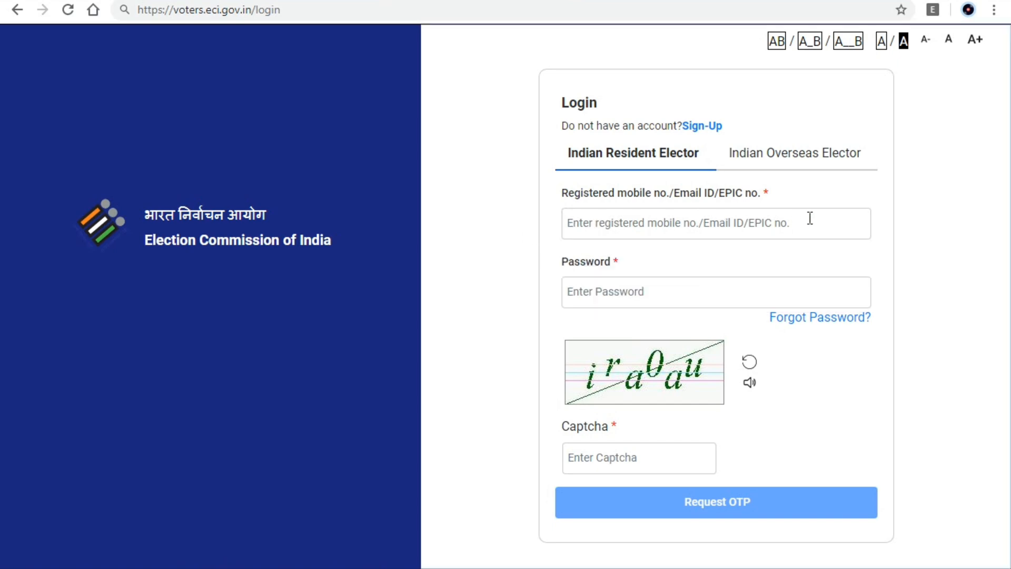
click(596, 222)
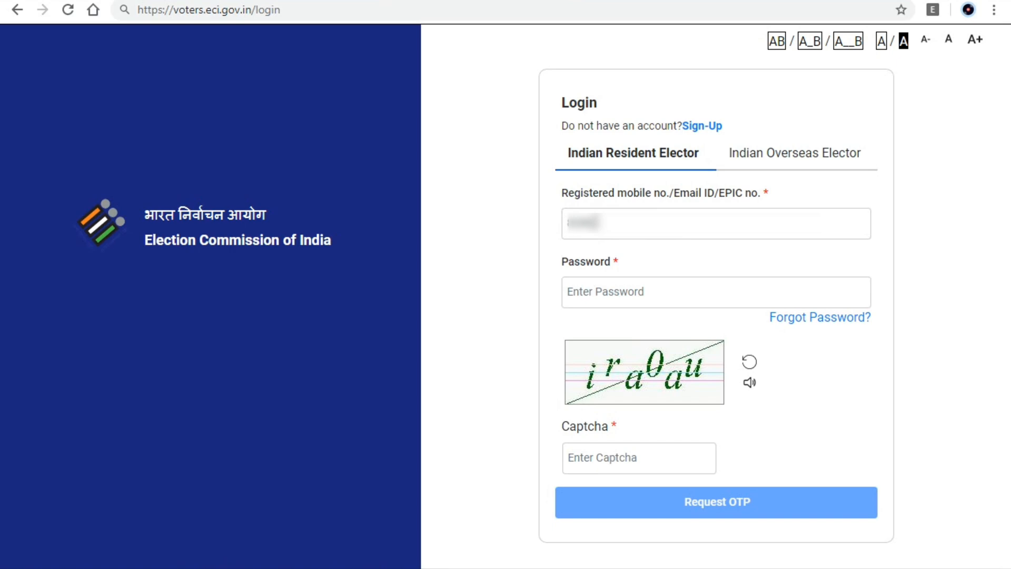
drag(562, 222, 656, 220)
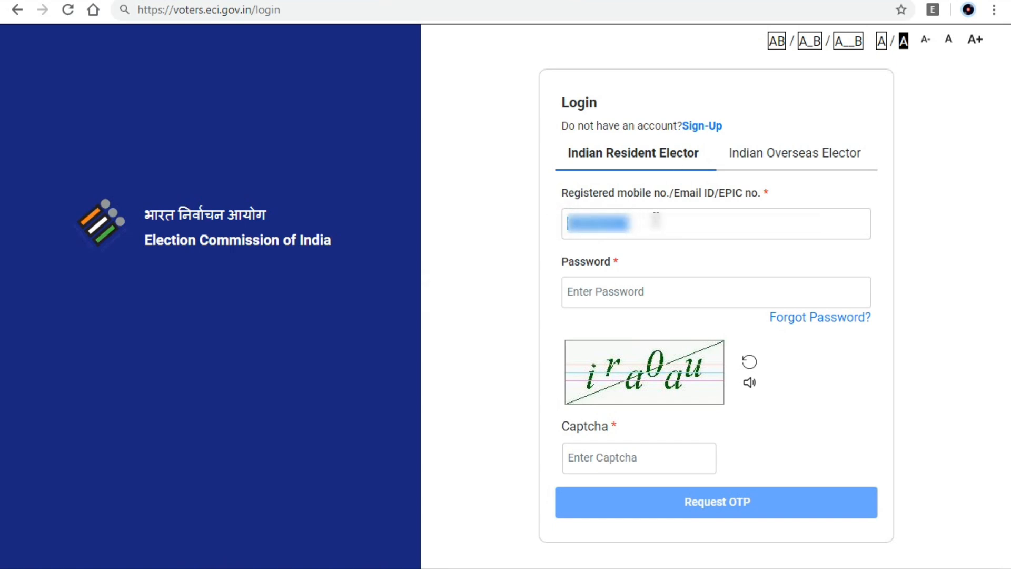
click(605, 292)
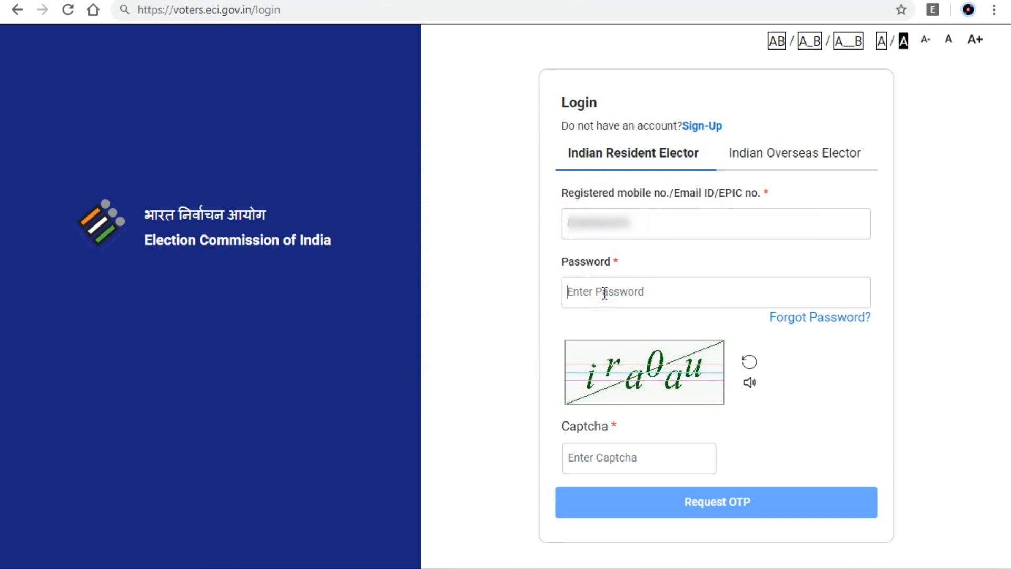
text(******)
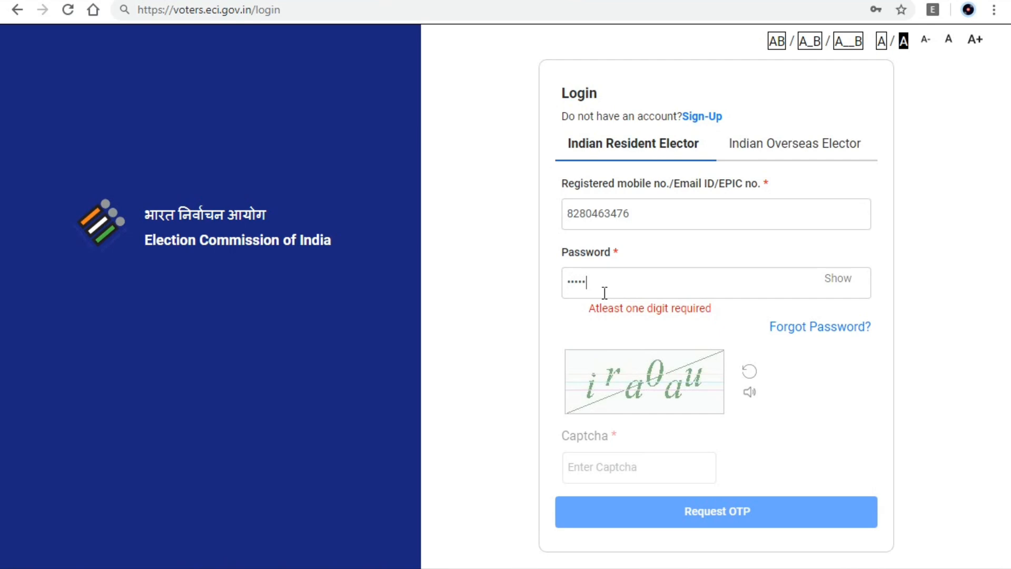
text(*****)
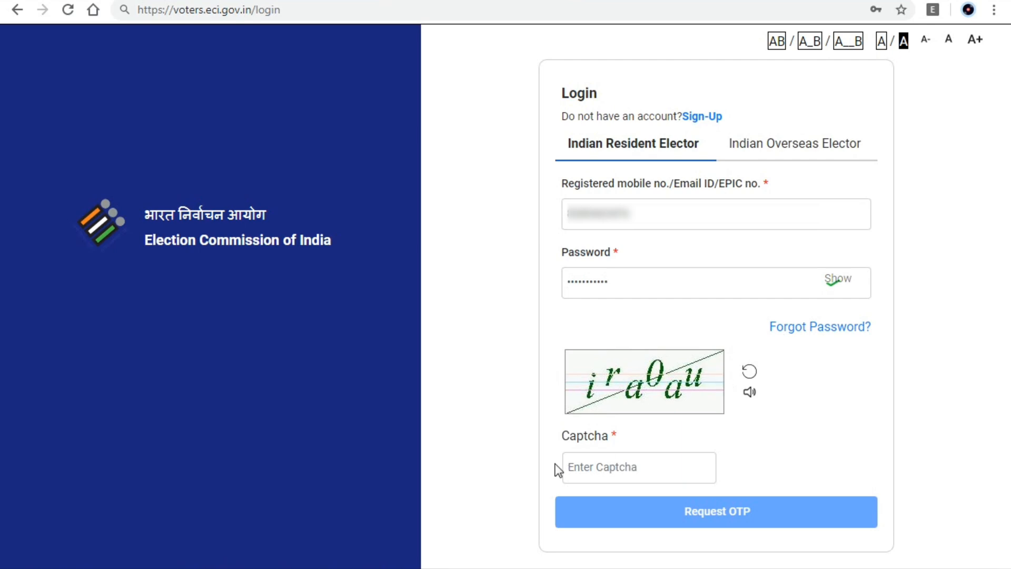
Fill in the captcha and request the login OTP
drag(557, 441, 631, 438)
click(596, 470)
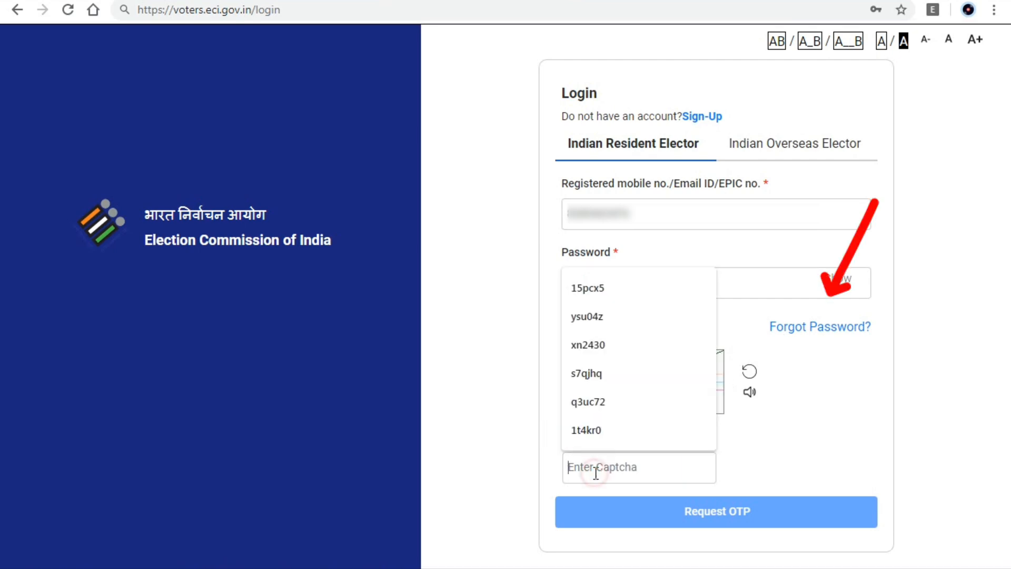
text(ir)
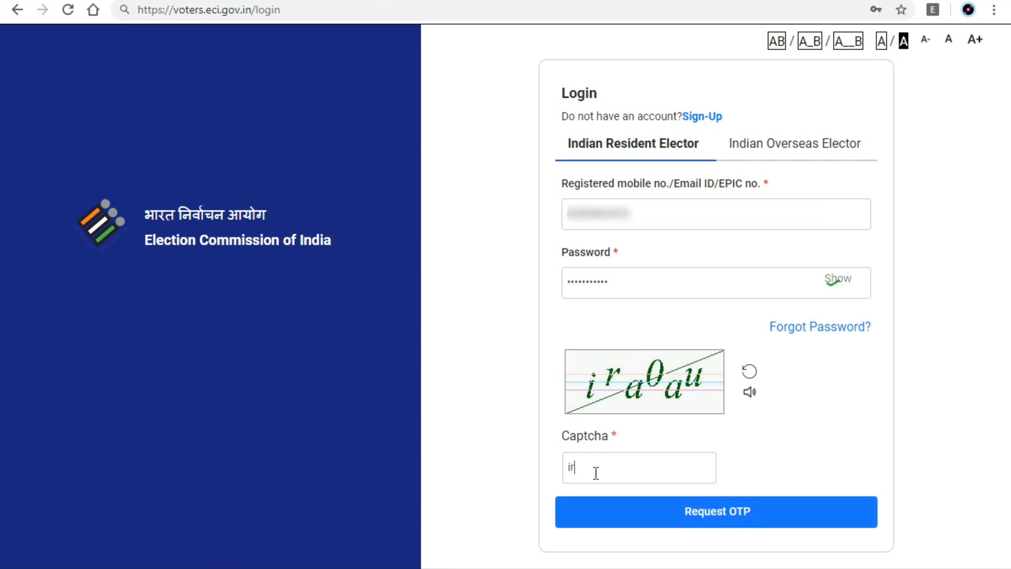
text(a0au)
click(714, 518)
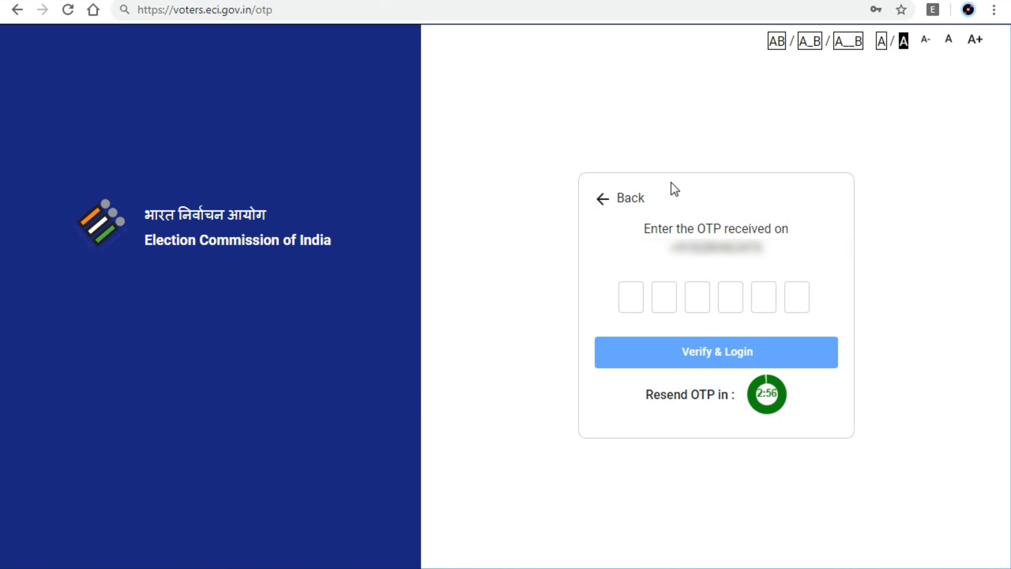
Enter the six-digit OTP sent to the phone and verify to log in
drag(677, 247, 779, 261)
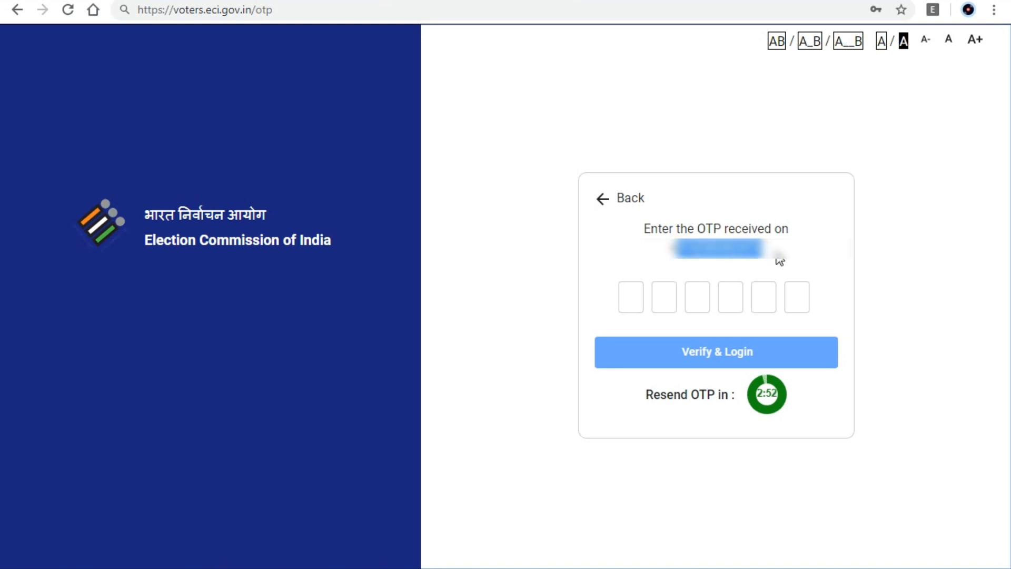
click(635, 297)
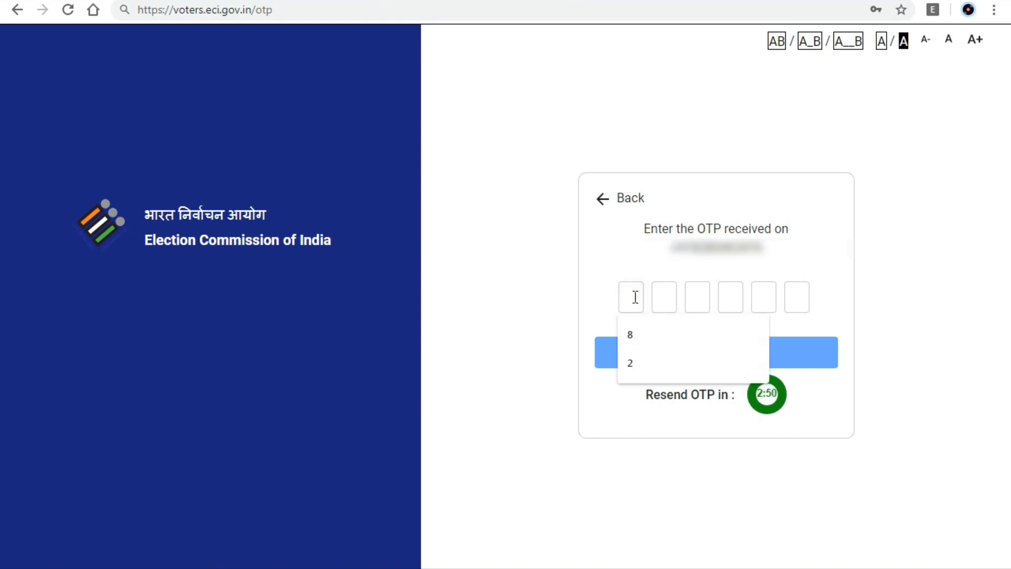
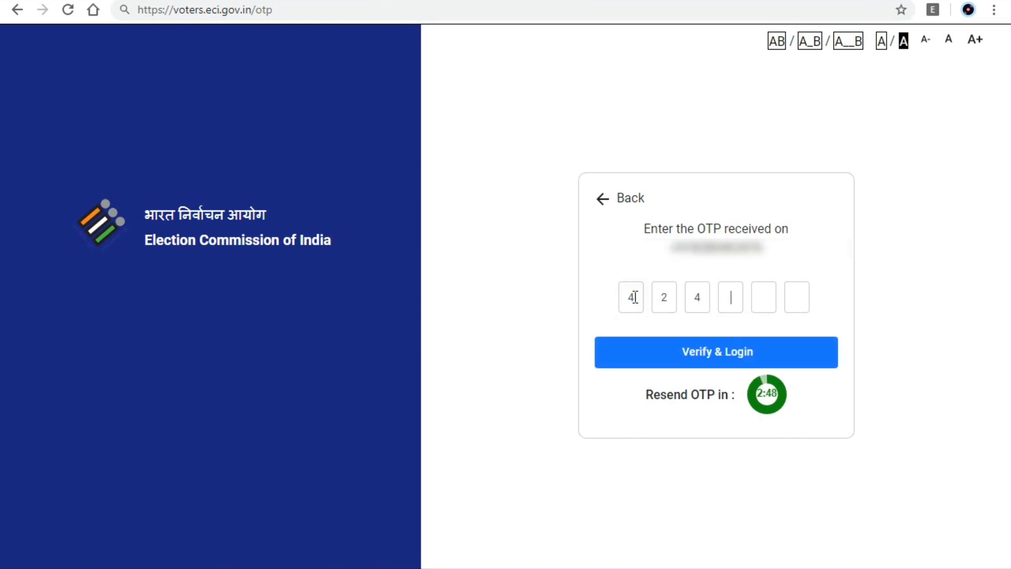
click(723, 358)
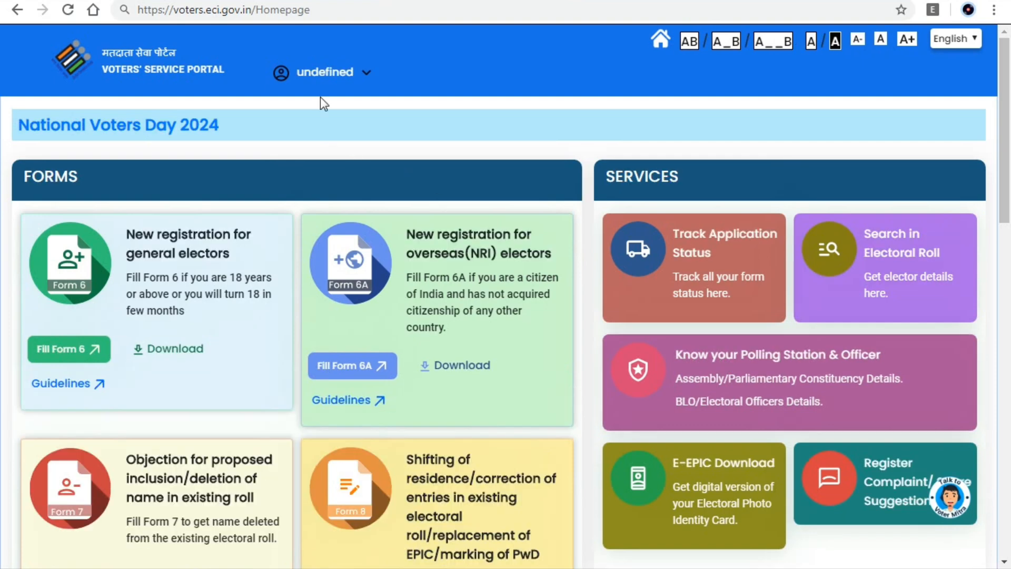
Find the Form 8 card on the logged-in homepage and choose Fill Form 8
click(306, 74)
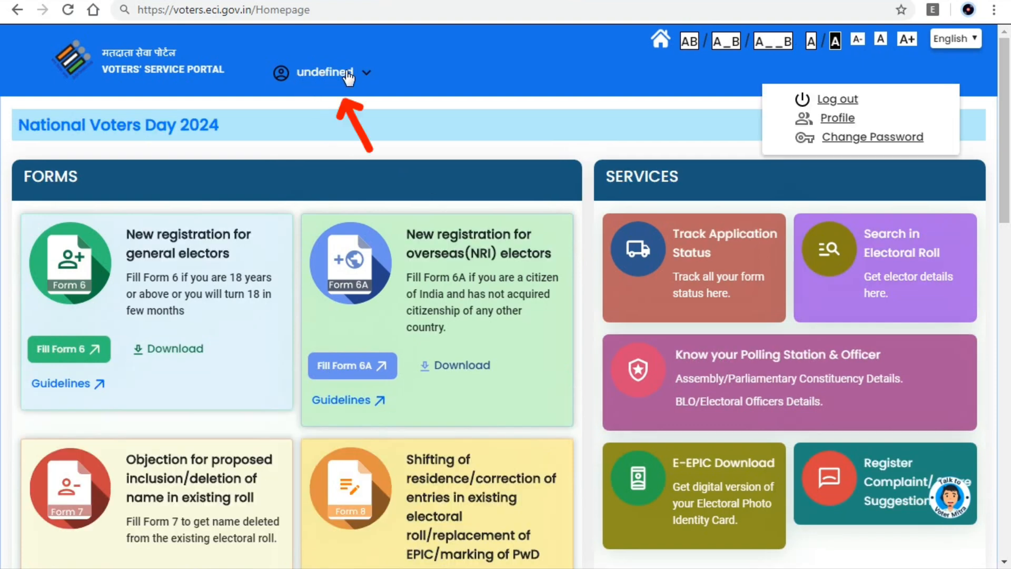
click(369, 215)
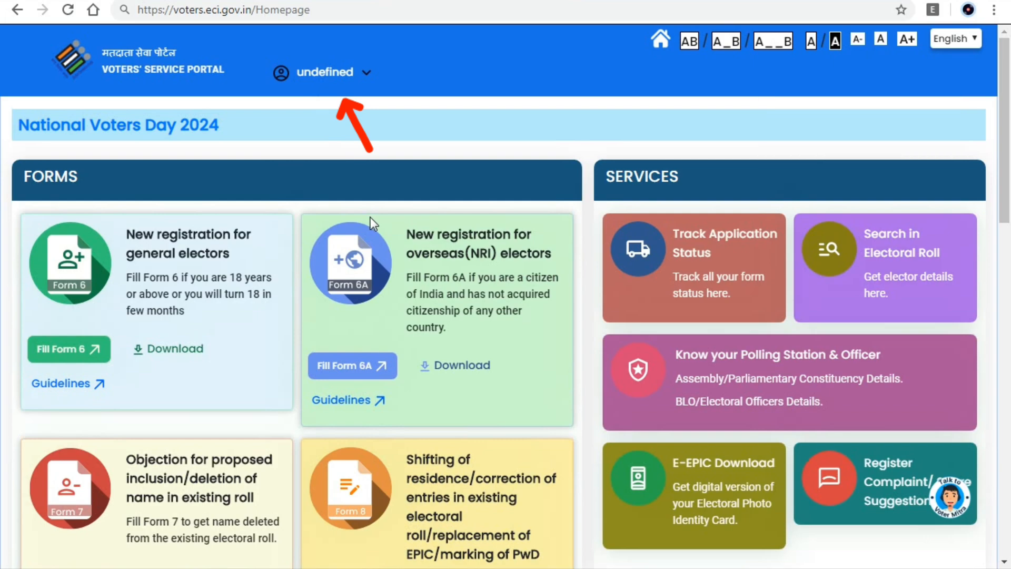
scroll(453, 311, down, 3)
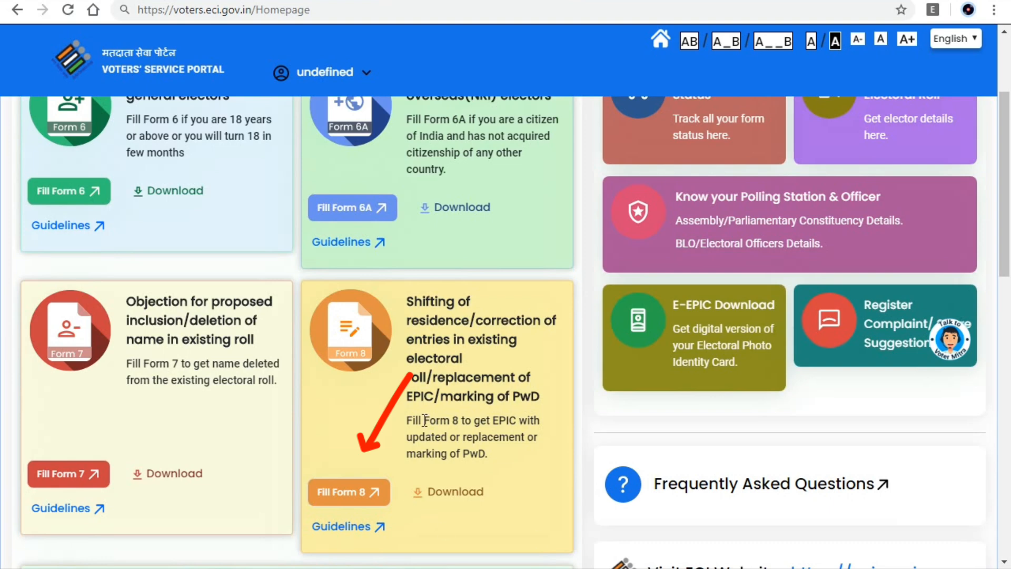
scroll(453, 401, up, 2)
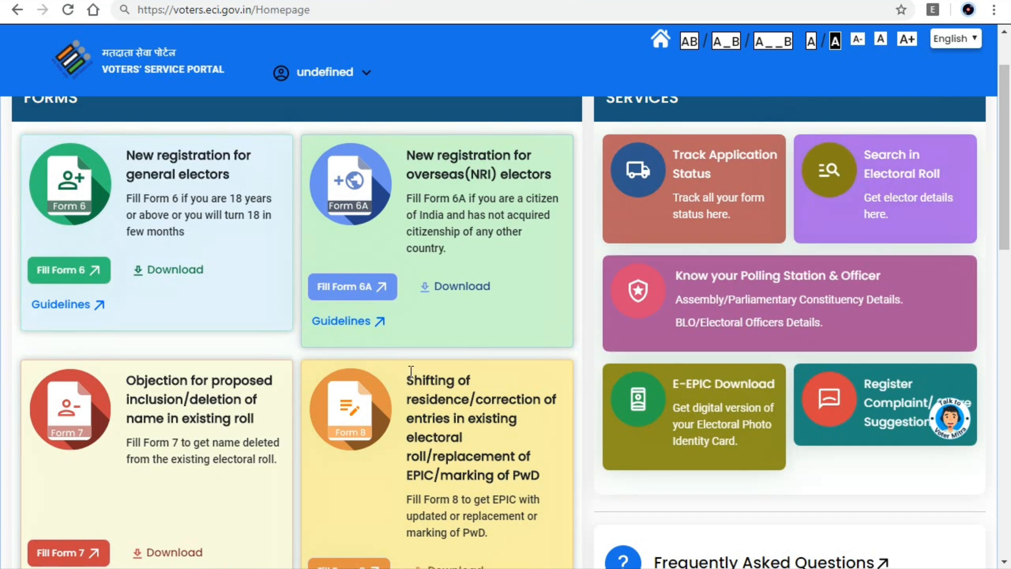
drag(407, 380, 463, 437)
scroll(463, 437, down, 3)
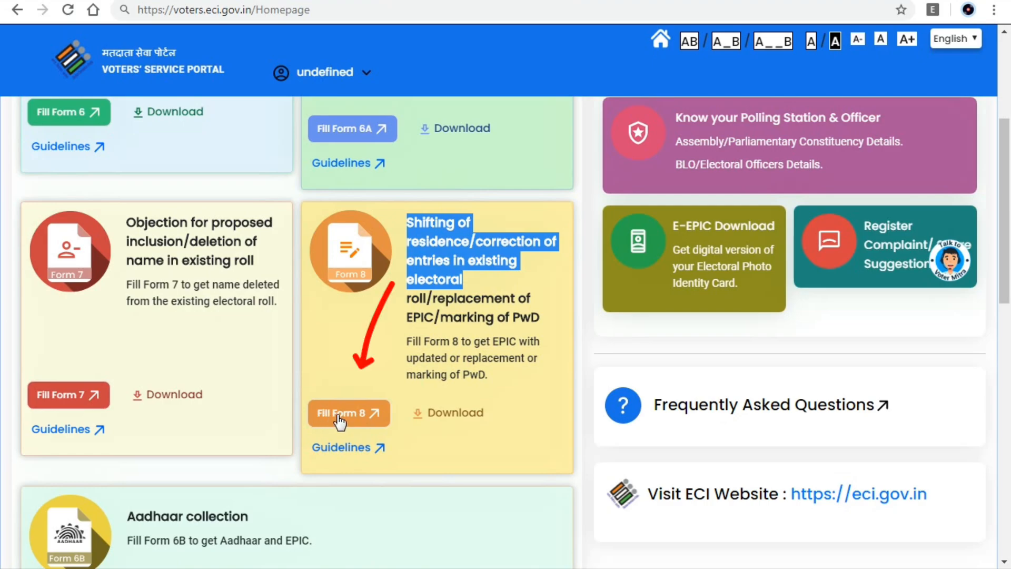
click(340, 415)
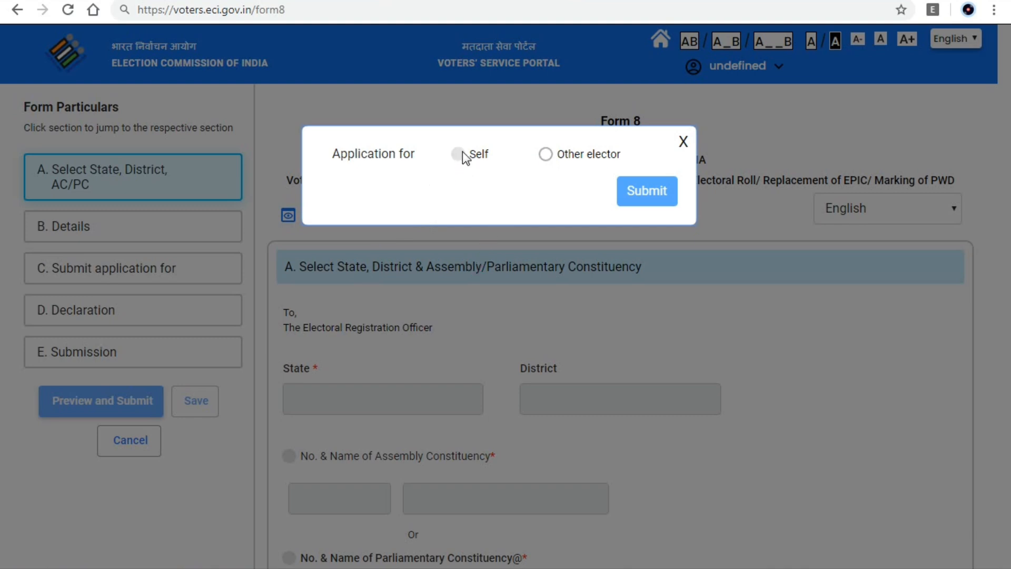
Choose Other elector, enter the elector's EPIC number and submit the lookup
click(546, 155)
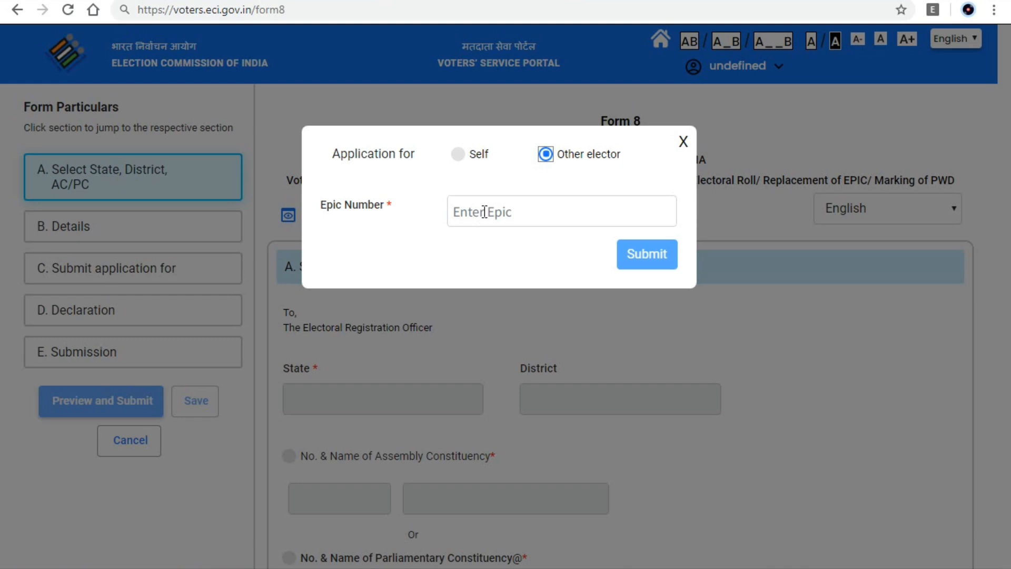
click(467, 211)
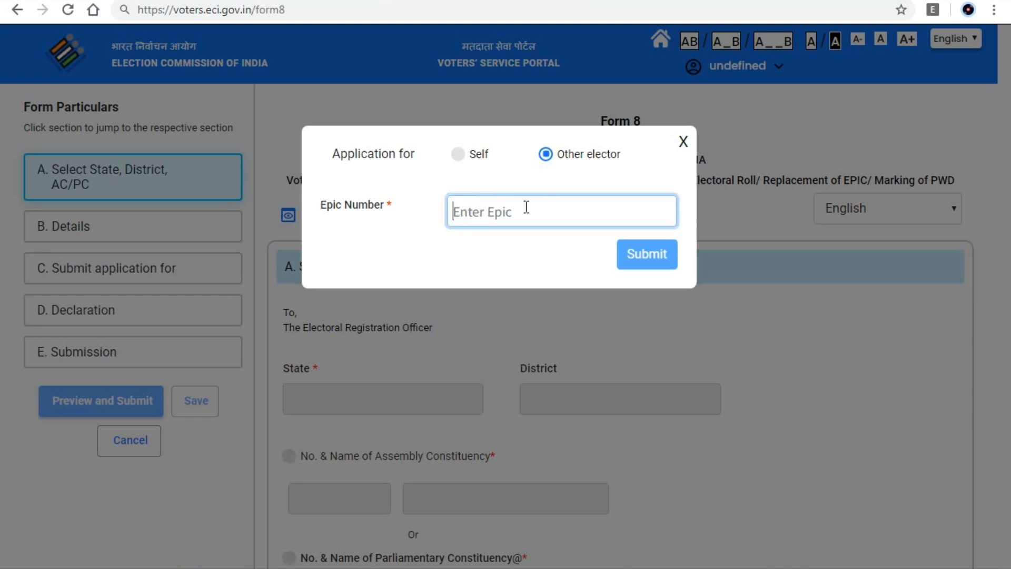
key(ctrl+v)
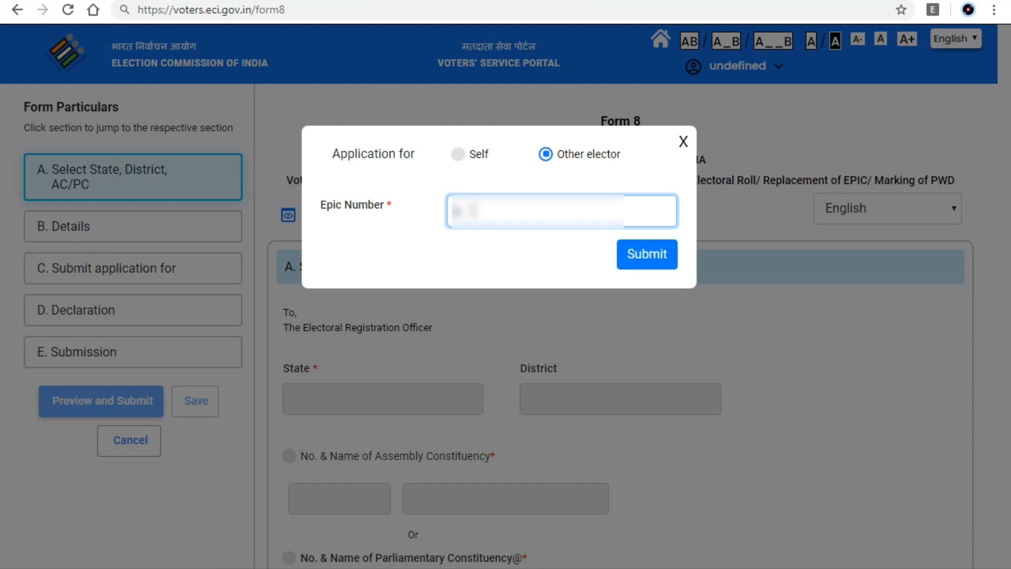
text(xxxxxxxxxx)
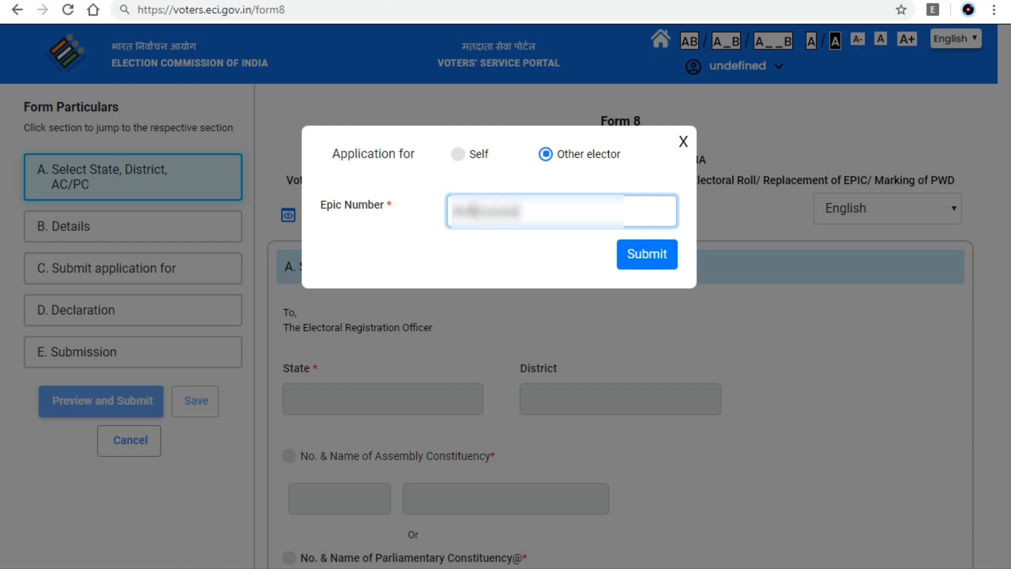
click(644, 255)
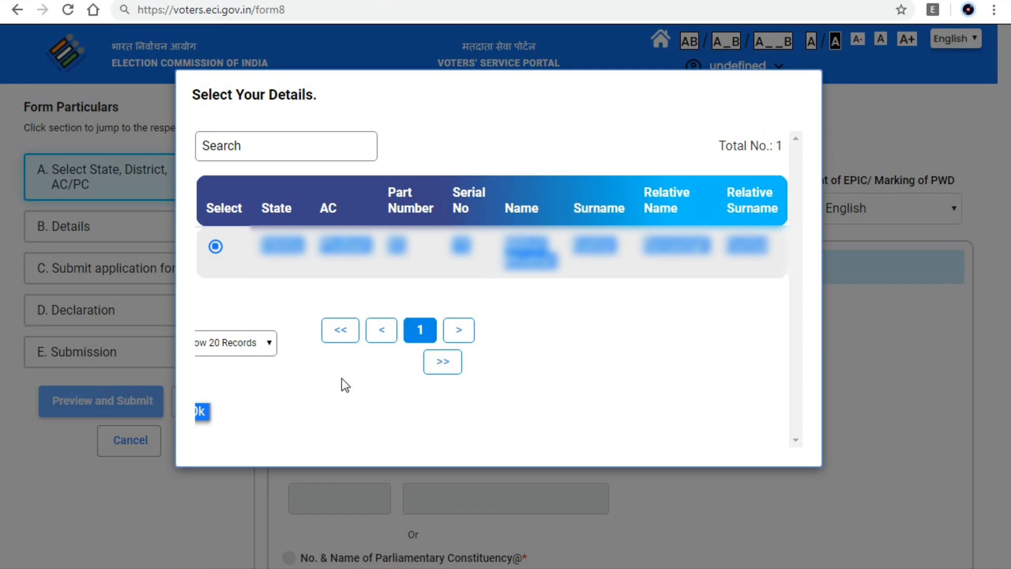
Confirm the matching elector and select Correction of Entries in Existing Electoral Roll
click(202, 412)
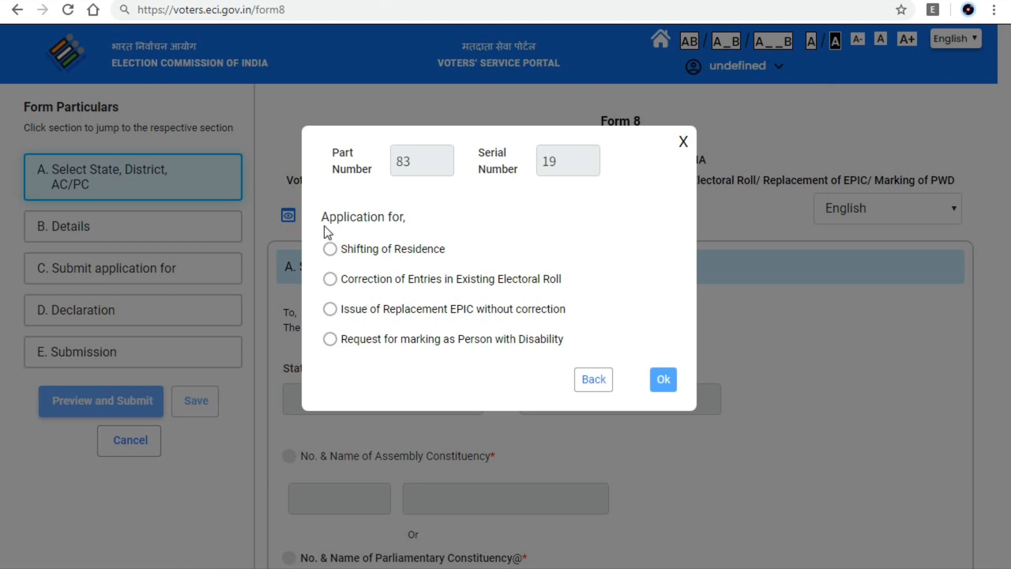
click(348, 250)
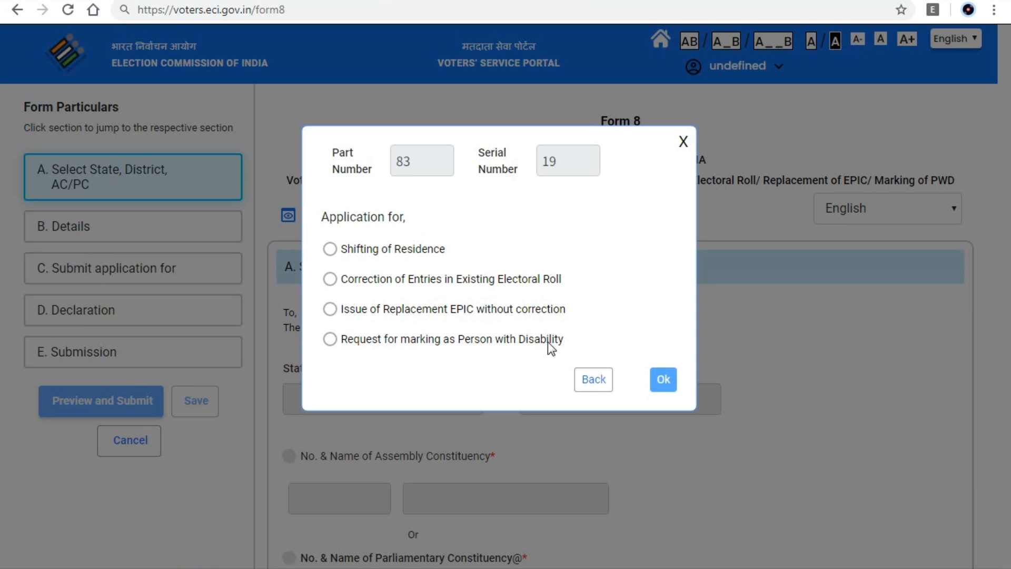
click(334, 281)
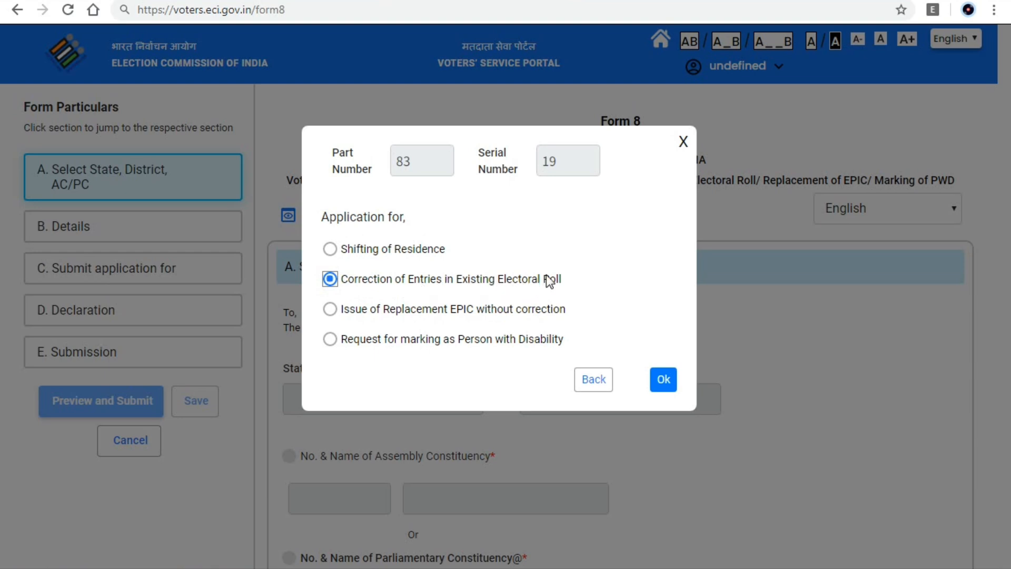
click(664, 379)
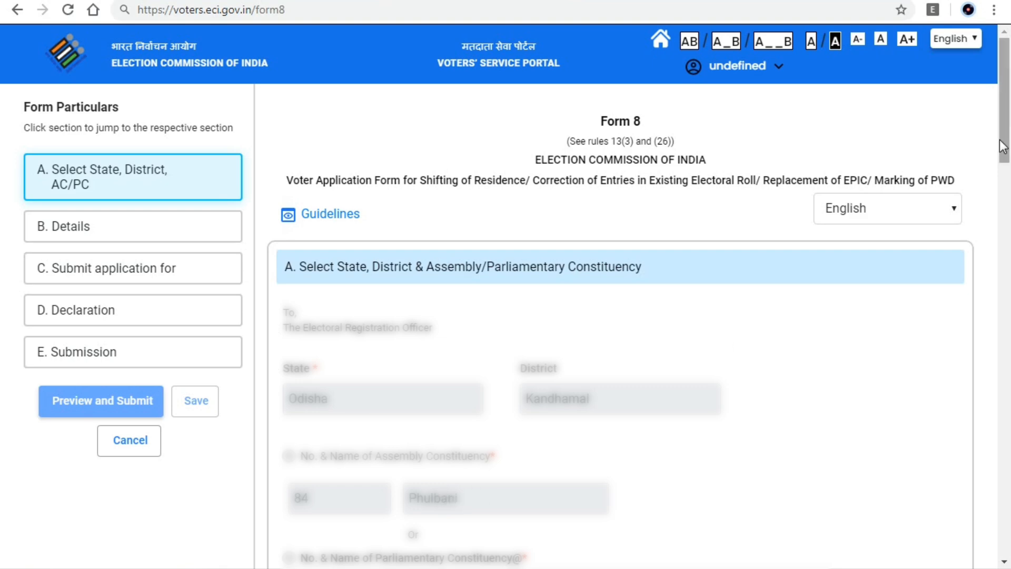
Review the applicant name and Aadhaar fields in section B, then proceed to section C
drag(1005, 153, 1005, 295)
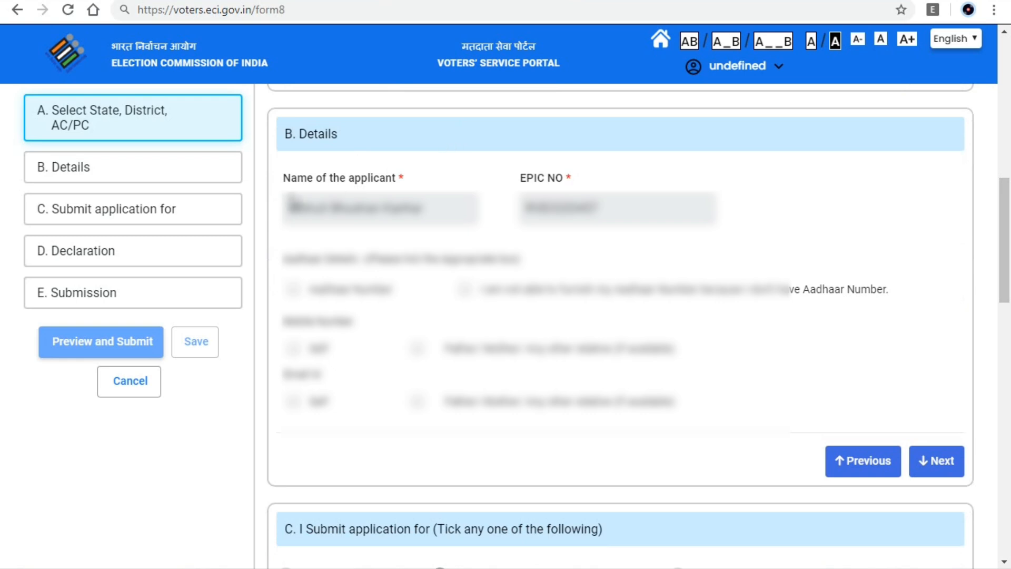
drag(283, 177, 588, 179)
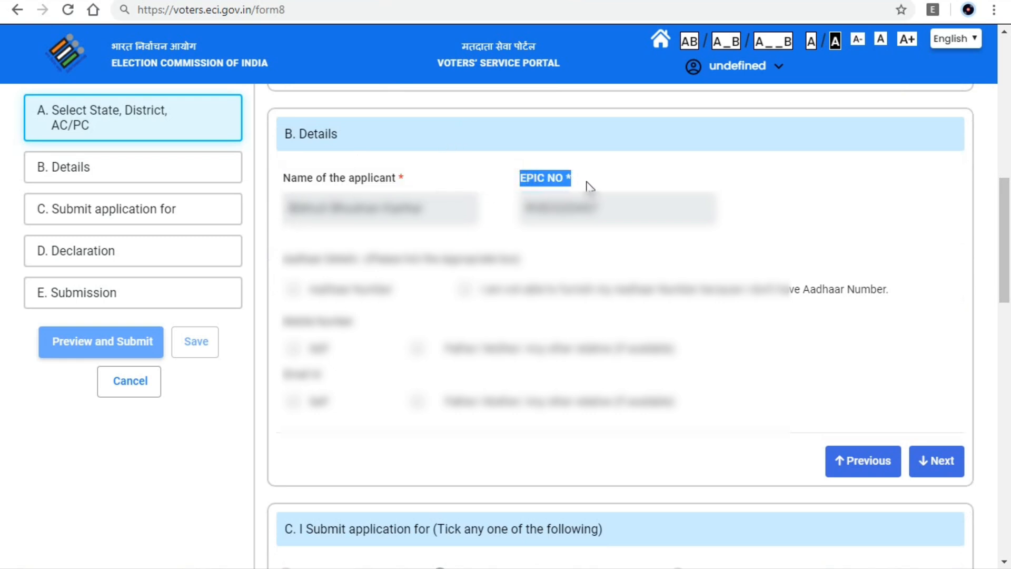
drag(284, 256, 528, 268)
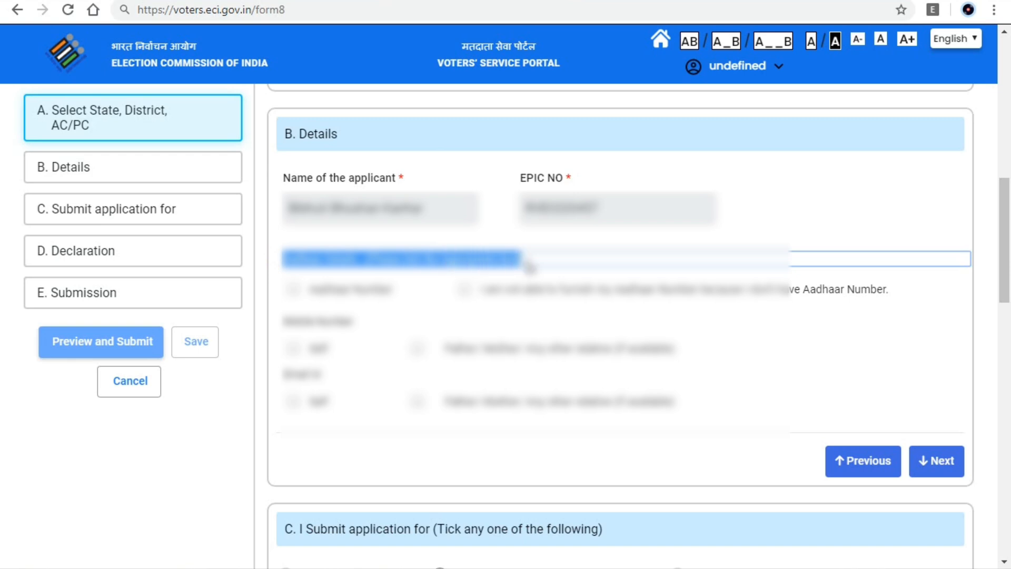
click(318, 288)
drag(346, 297, 406, 305)
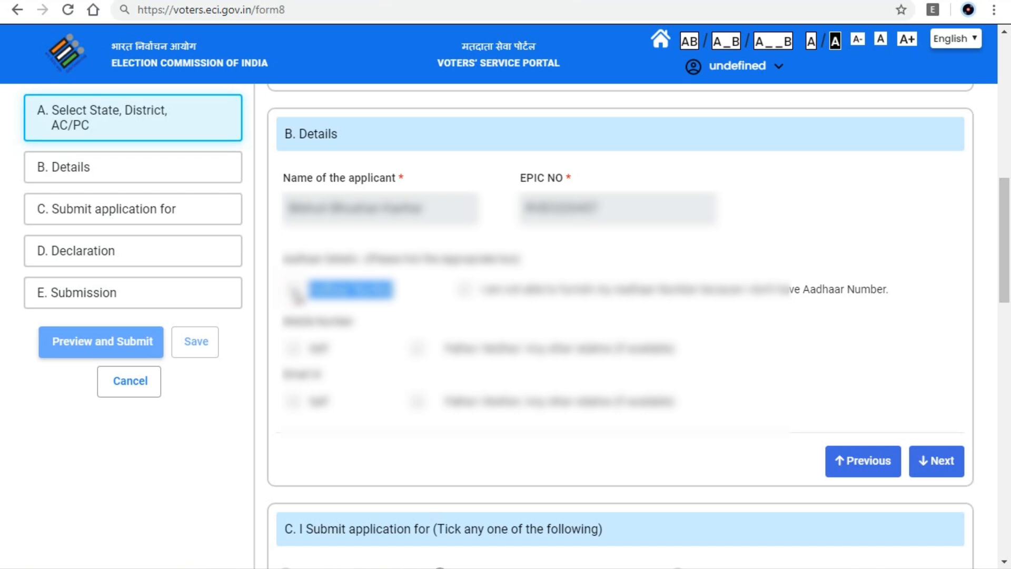
drag(389, 304, 353, 322)
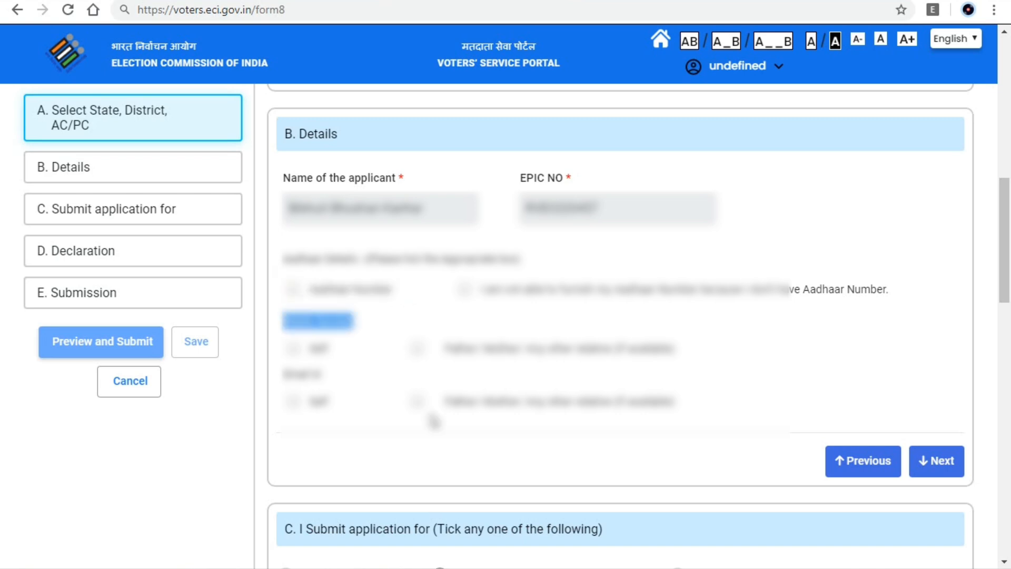
click(941, 468)
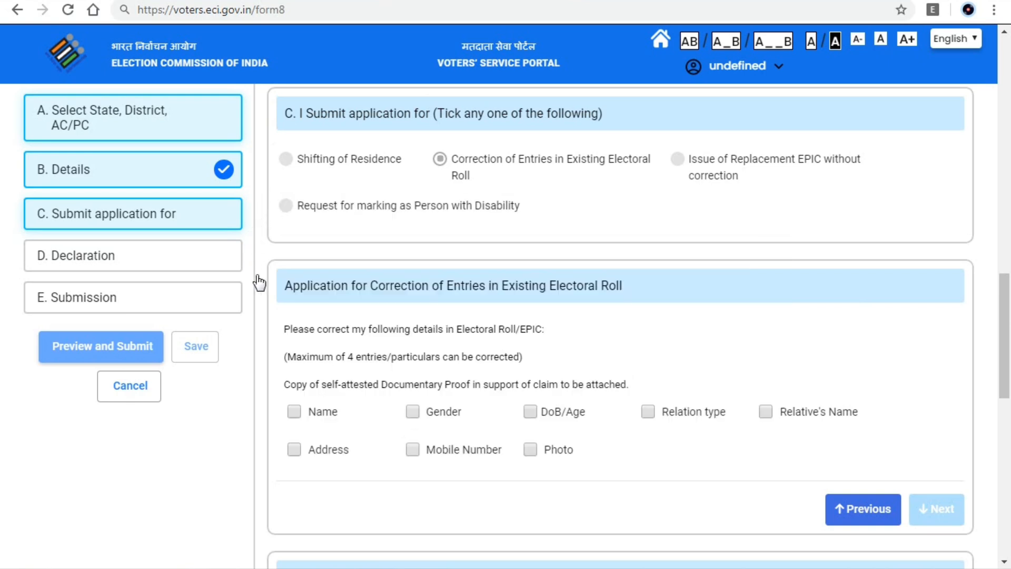
Tick and untick the Name, Gender, DoB/Age, Relation, Relative's Name and Address boxes, leaving them cleared
drag(284, 287, 635, 299)
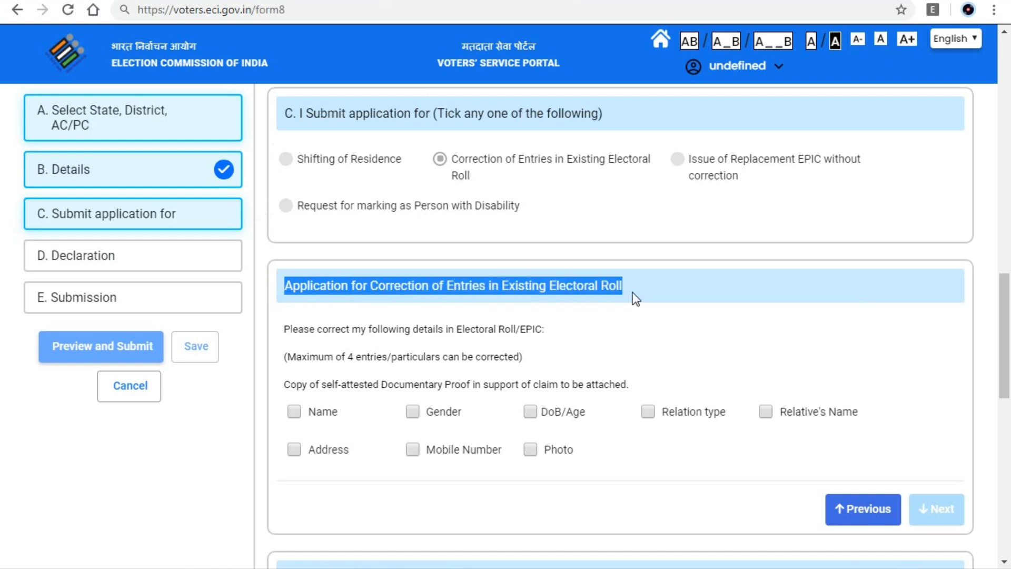
click(295, 411)
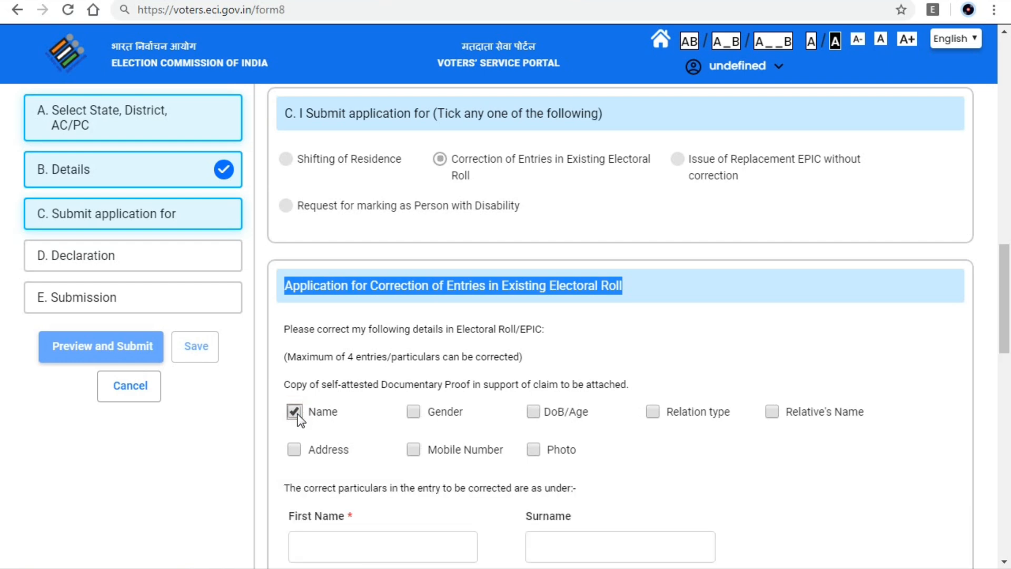
click(415, 412)
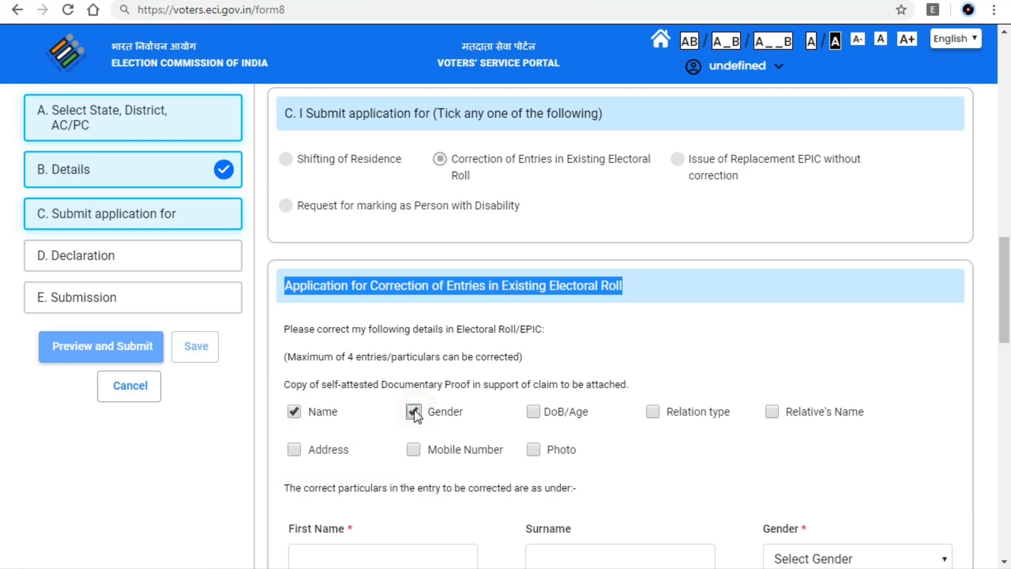
click(303, 412)
click(413, 412)
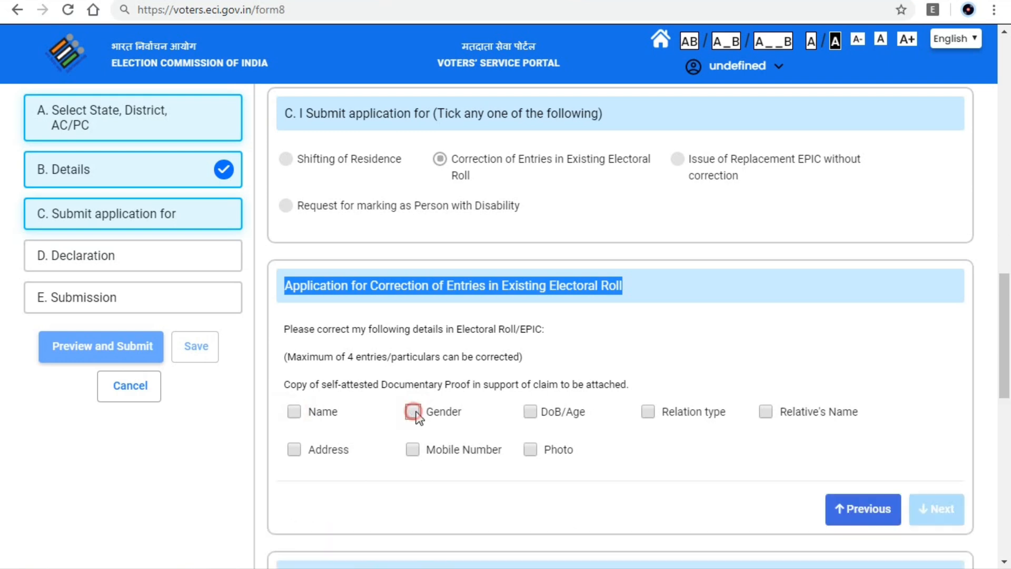
click(533, 409)
click(532, 412)
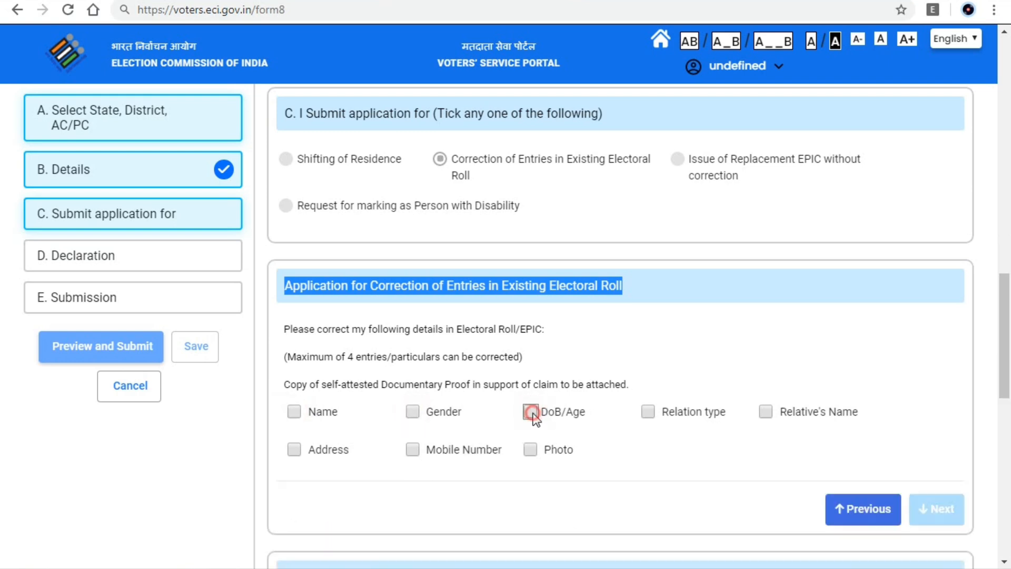
click(649, 412)
click(652, 412)
click(770, 413)
click(765, 414)
click(296, 452)
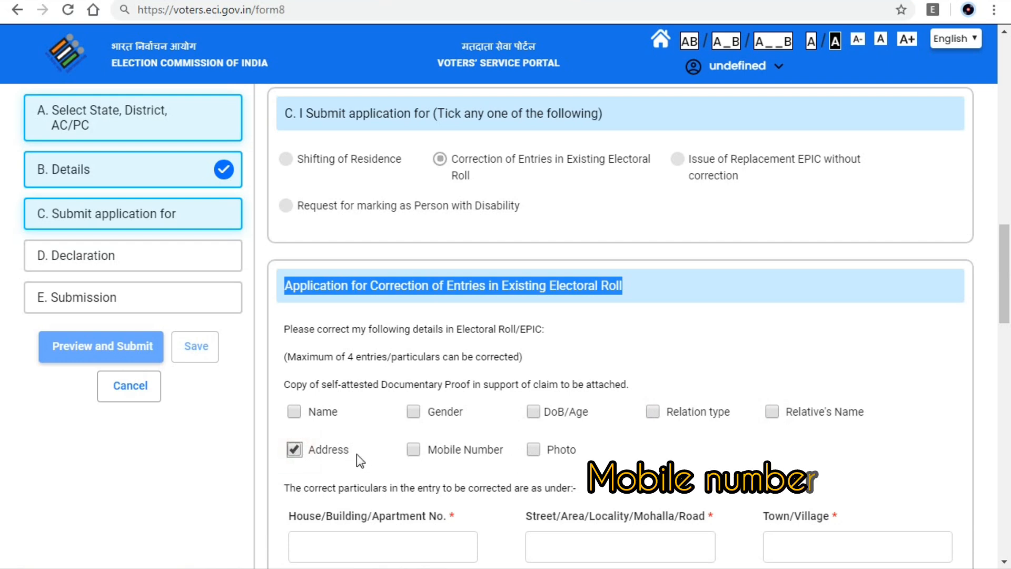
click(295, 450)
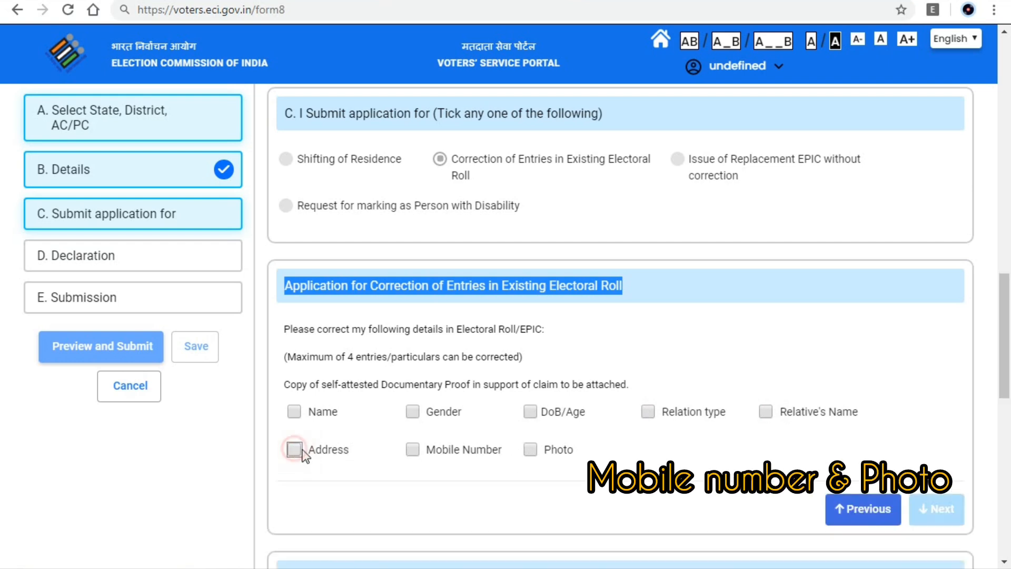
Tick Mobile Number and Photo as the particulars to correct
click(413, 449)
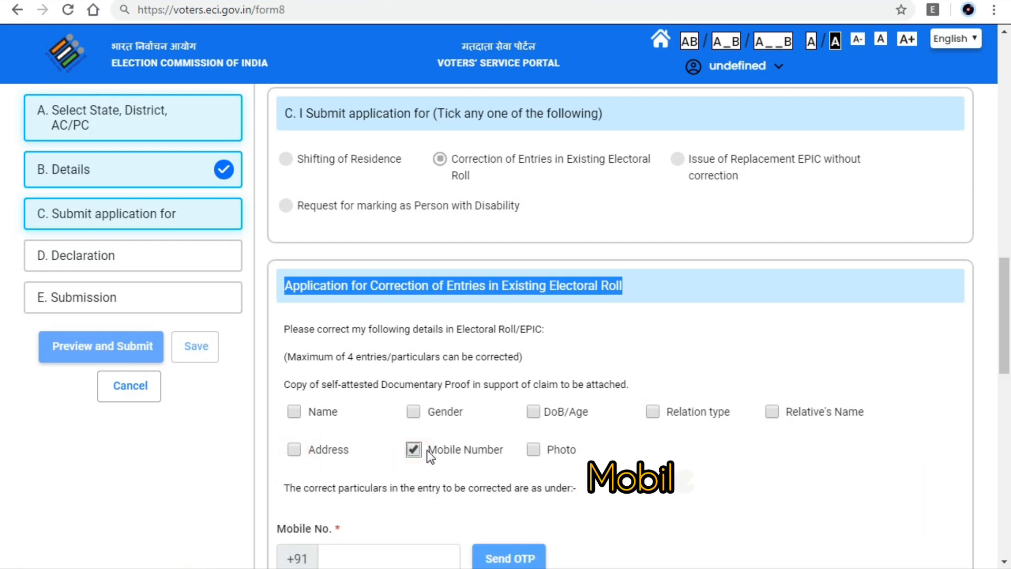
click(538, 451)
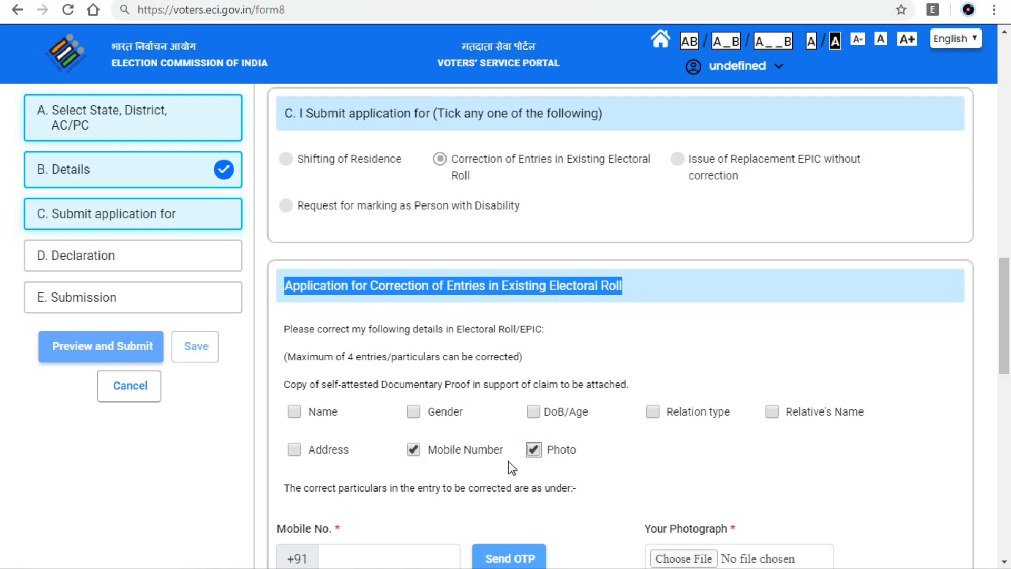
click(414, 449)
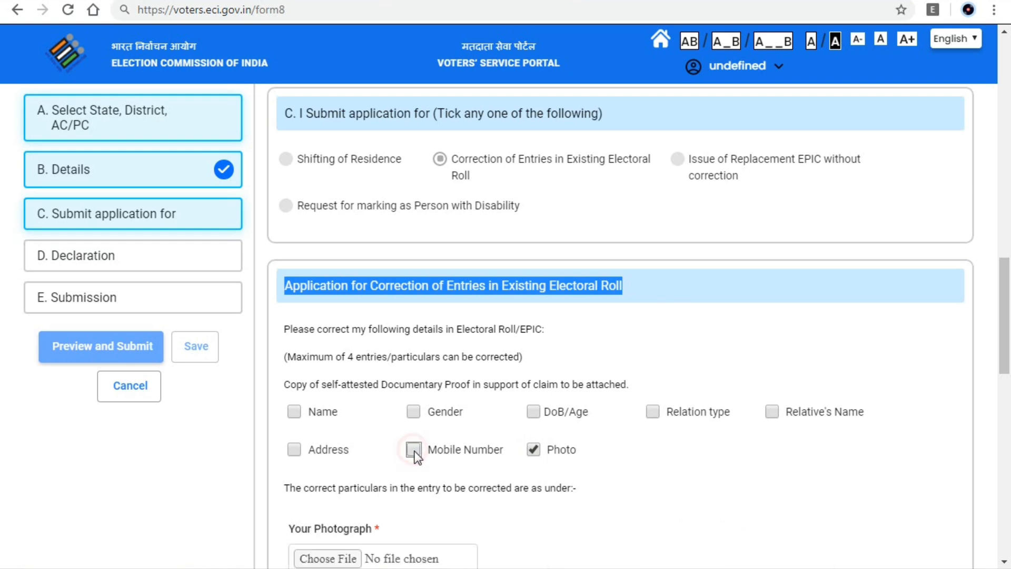
click(413, 449)
click(534, 450)
click(533, 449)
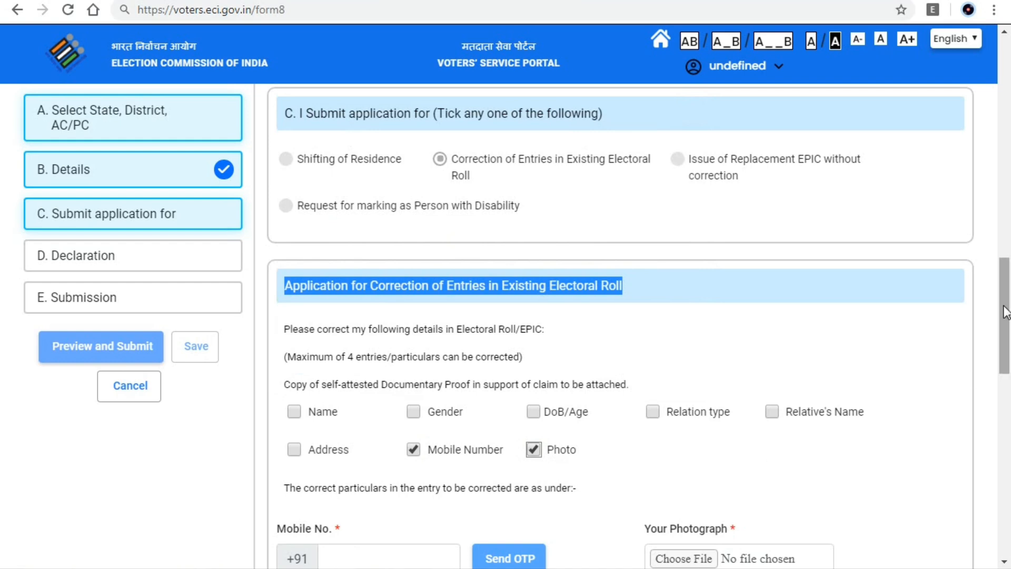
drag(1006, 312, 1008, 396)
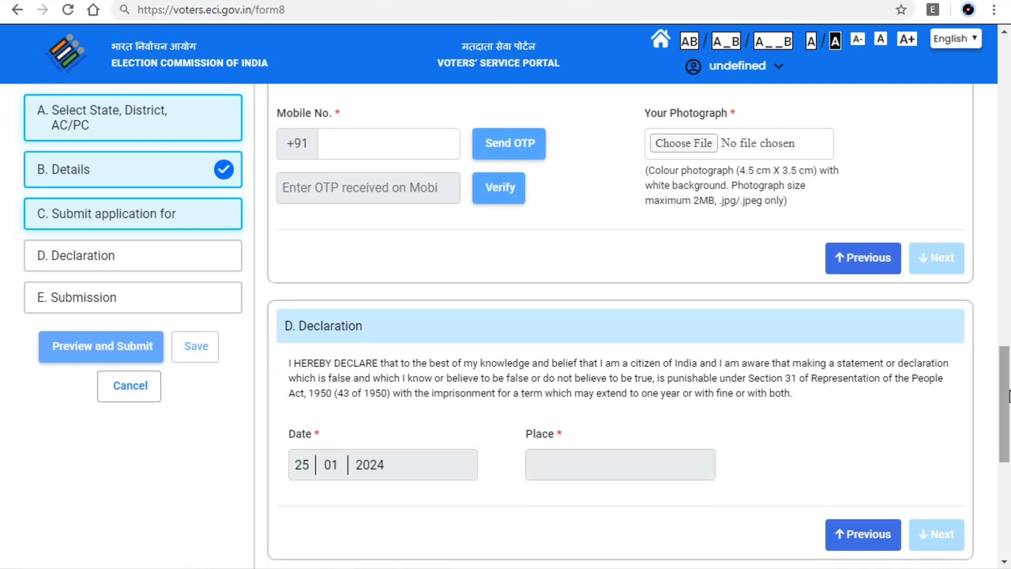
Highlight the Mobile No. and Your Photograph labels on Form 8
drag(1009, 396, 1009, 397)
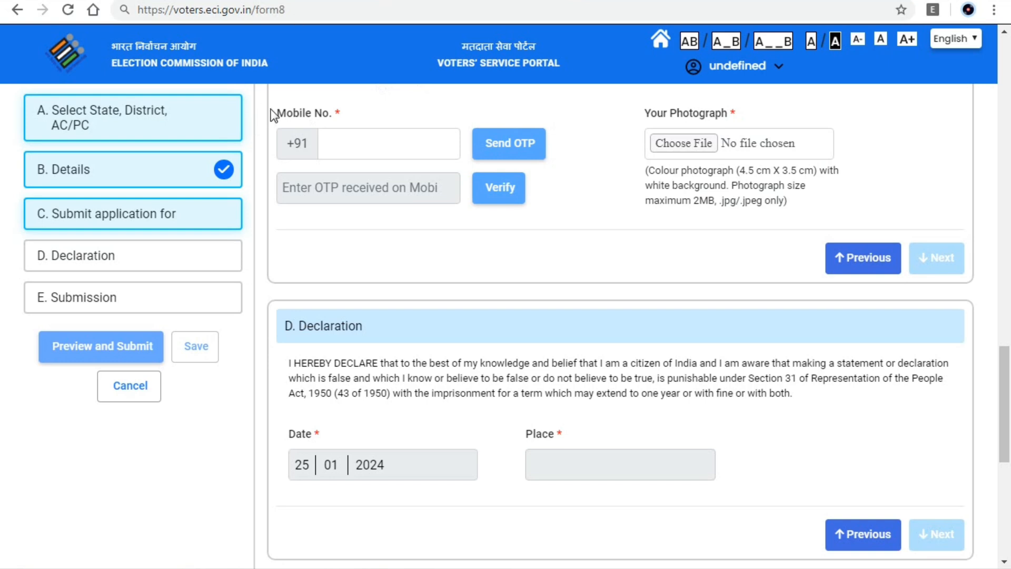
drag(276, 111, 350, 122)
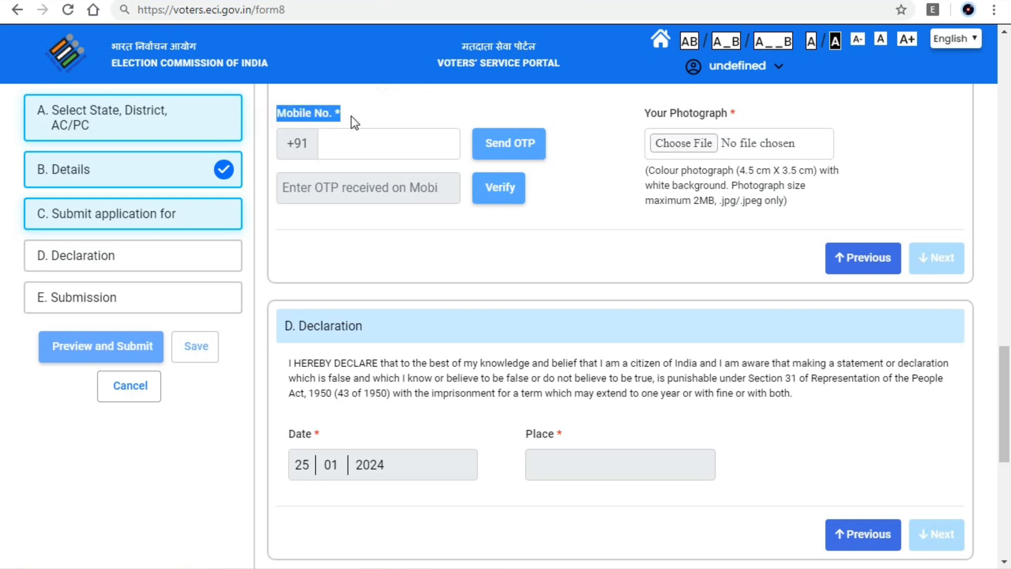
click(652, 119)
drag(653, 120, 757, 128)
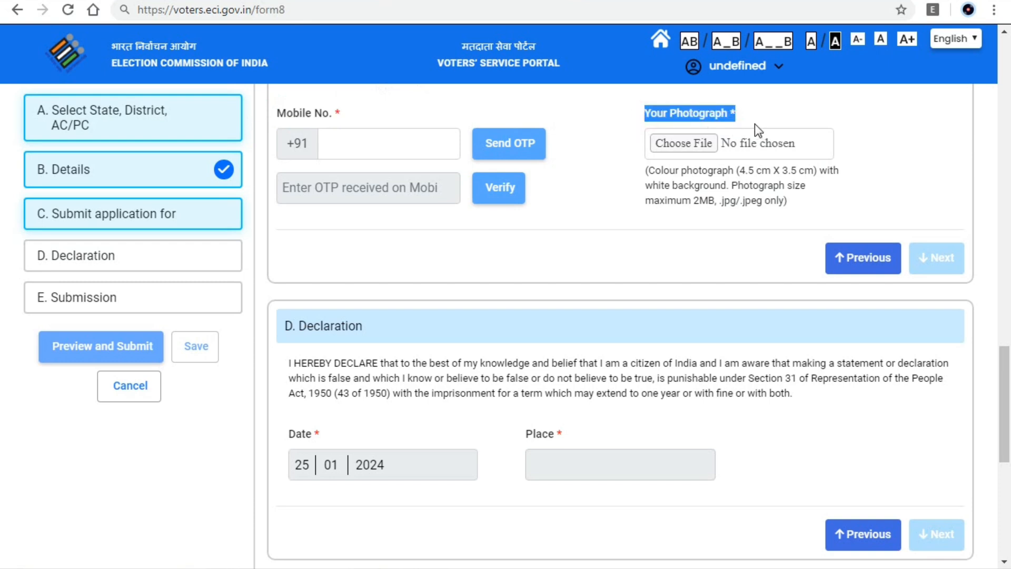
Enter the new mobile number, verify it with the received OTP, then bring up the photograph file picker
click(333, 138)
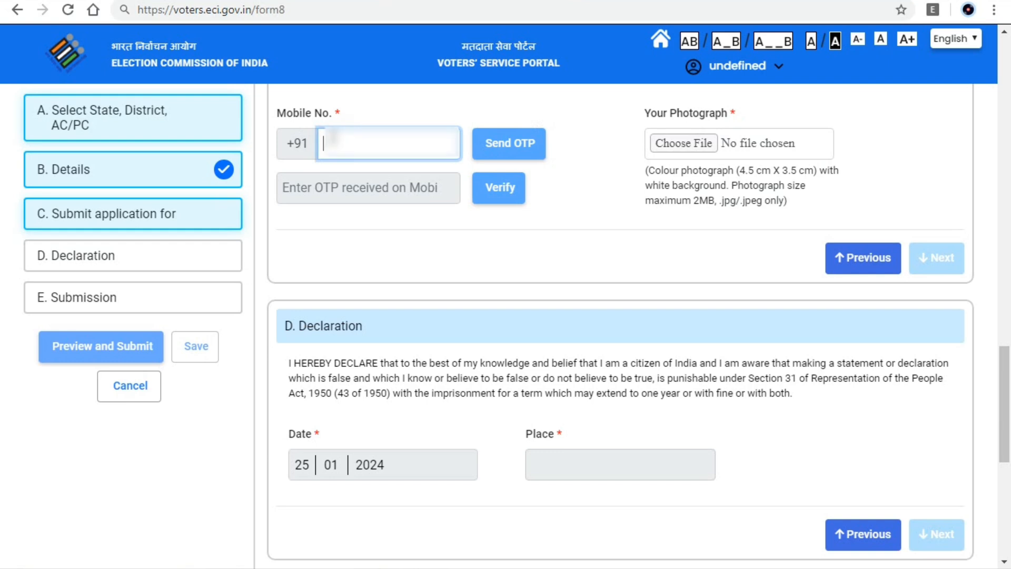
text(8*********)
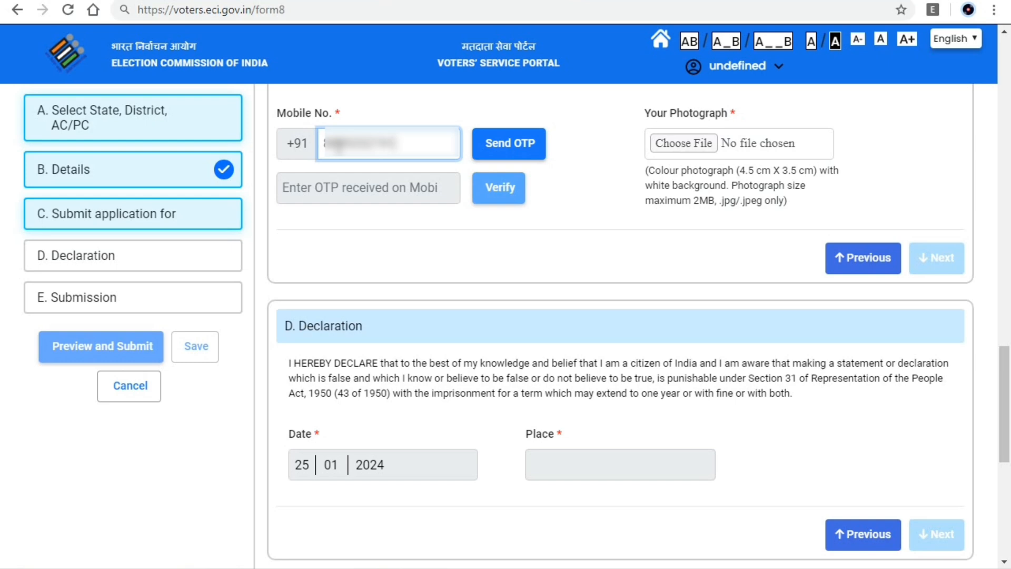
click(506, 151)
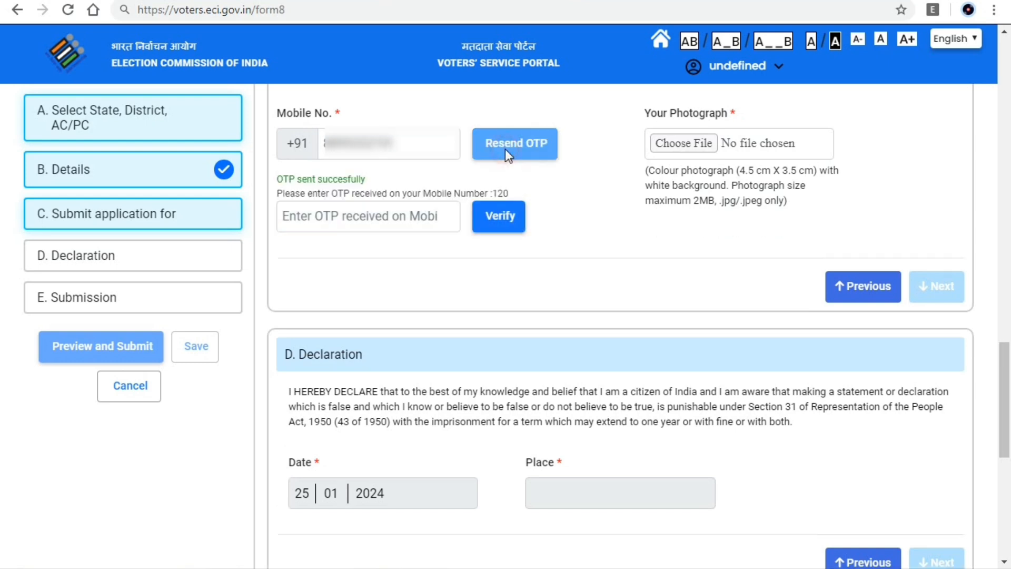
click(374, 220)
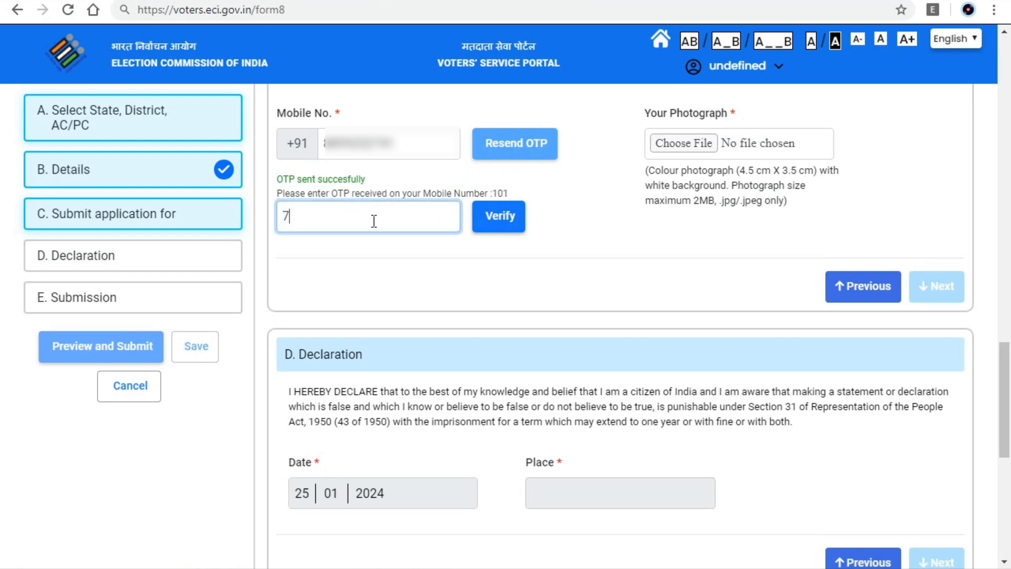
click(505, 225)
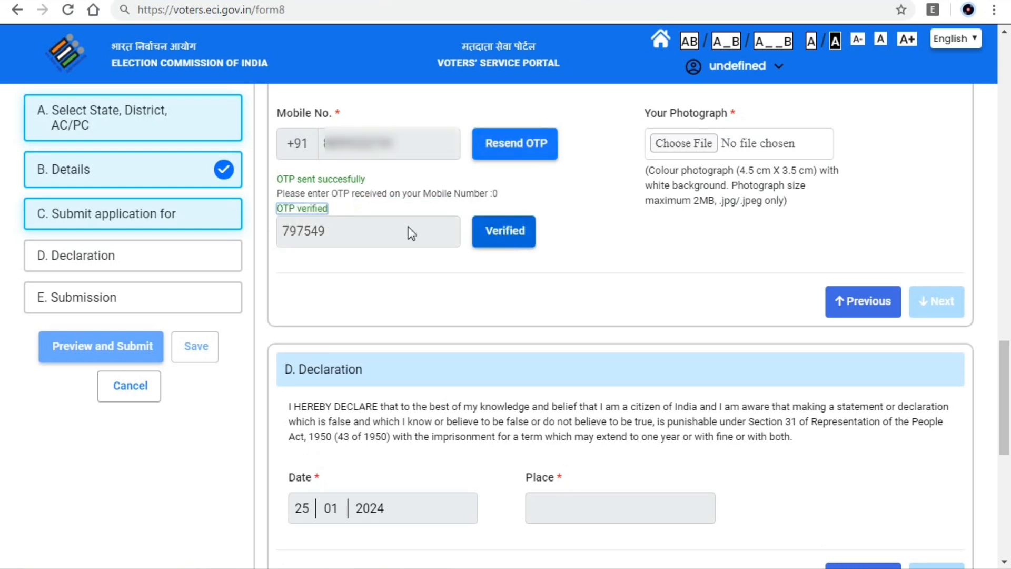
click(684, 144)
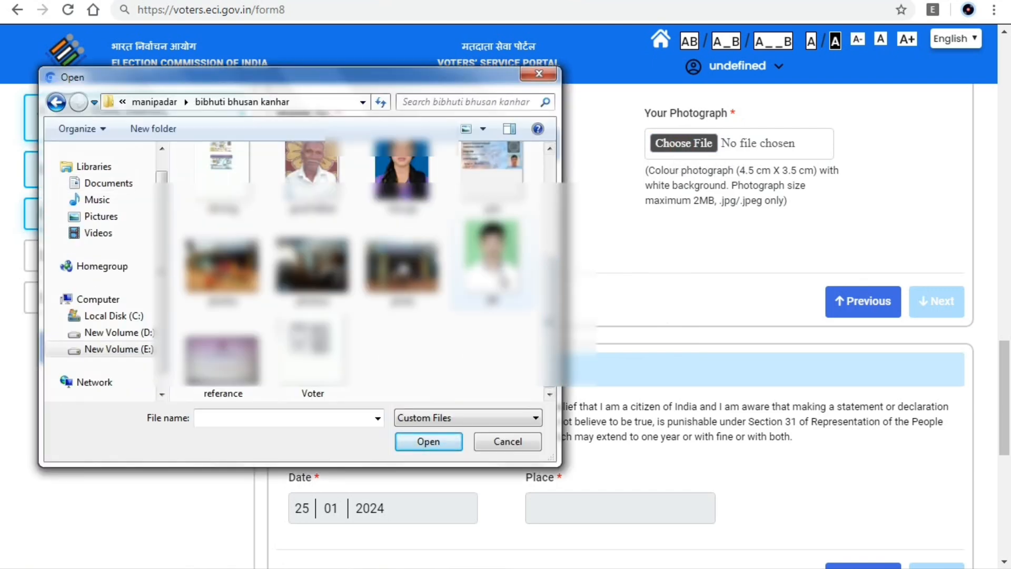
Attach Photo.jpeg, zoom in to crop it, save it, and accept the face-detected message
text(PP)
key(Return)
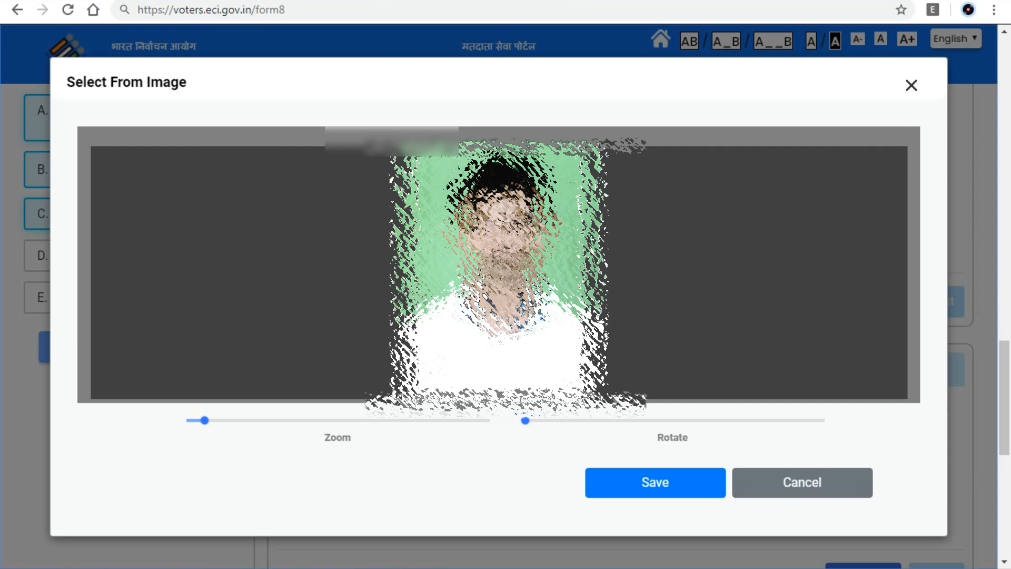
mouse_move(206, 420)
mouse_down()
mouse_move(219, 420)
mouse_move(190, 421)
mouse_move(208, 428)
mouse_up()
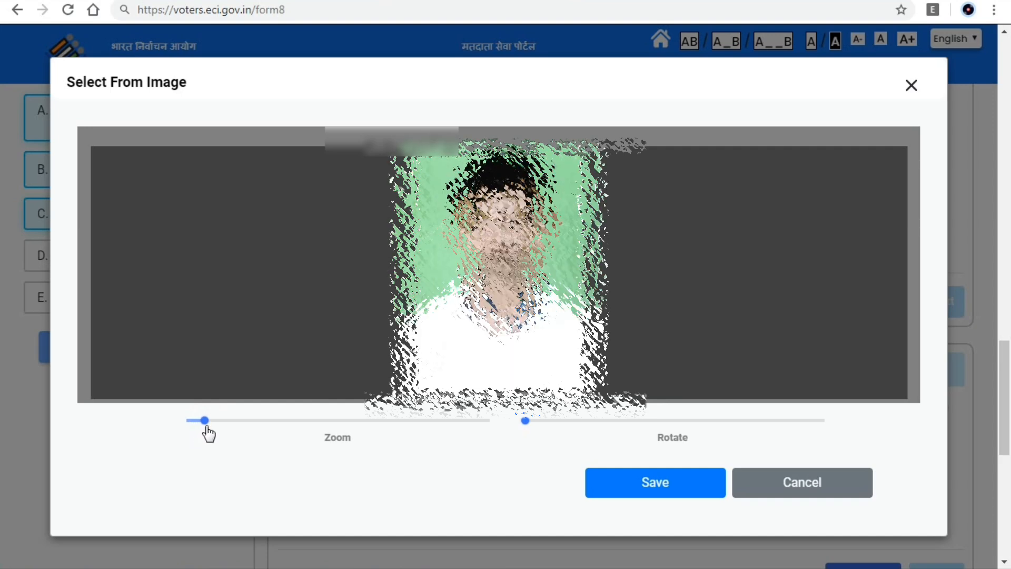
click(656, 484)
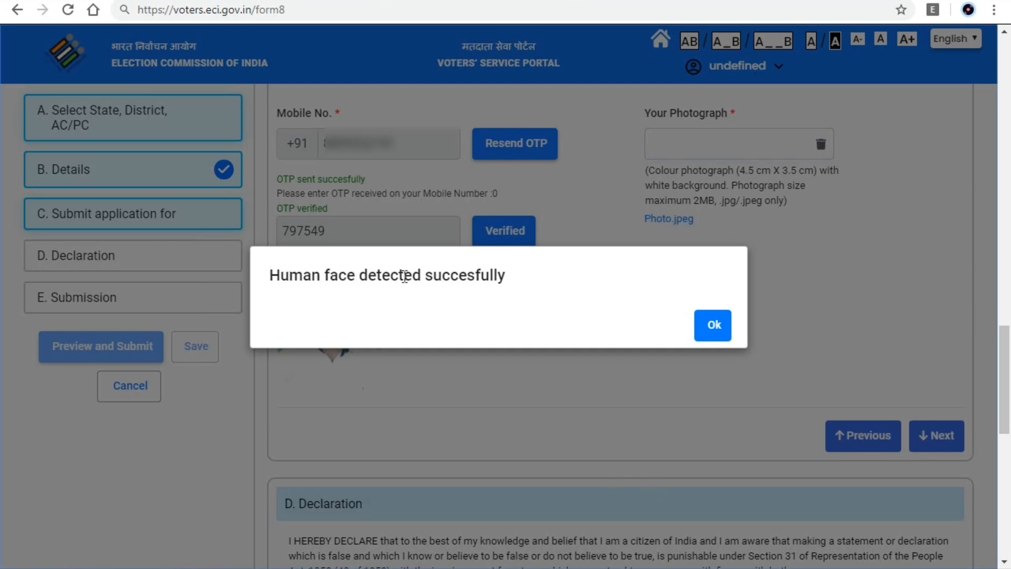
drag(268, 275, 548, 279)
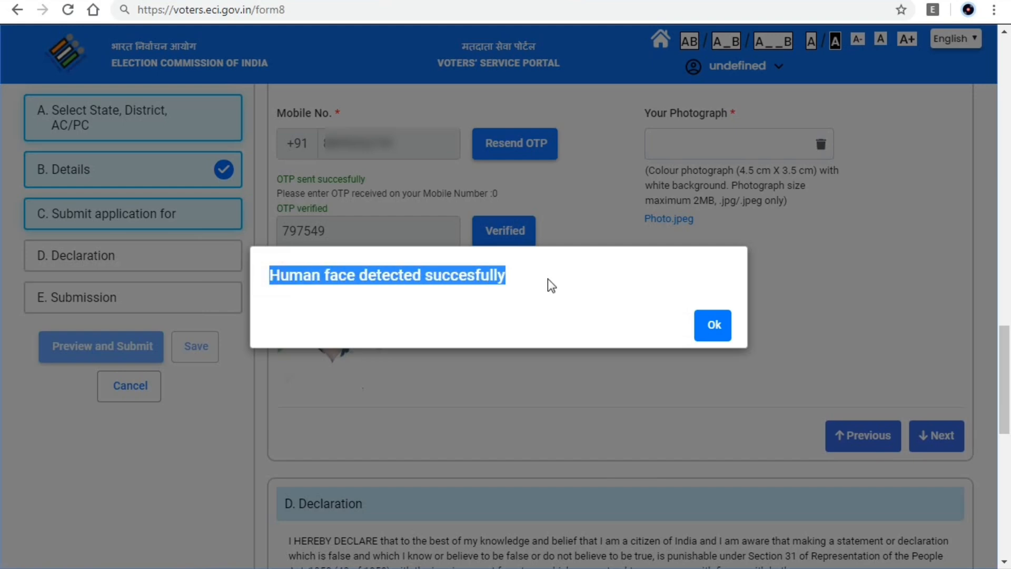
click(715, 331)
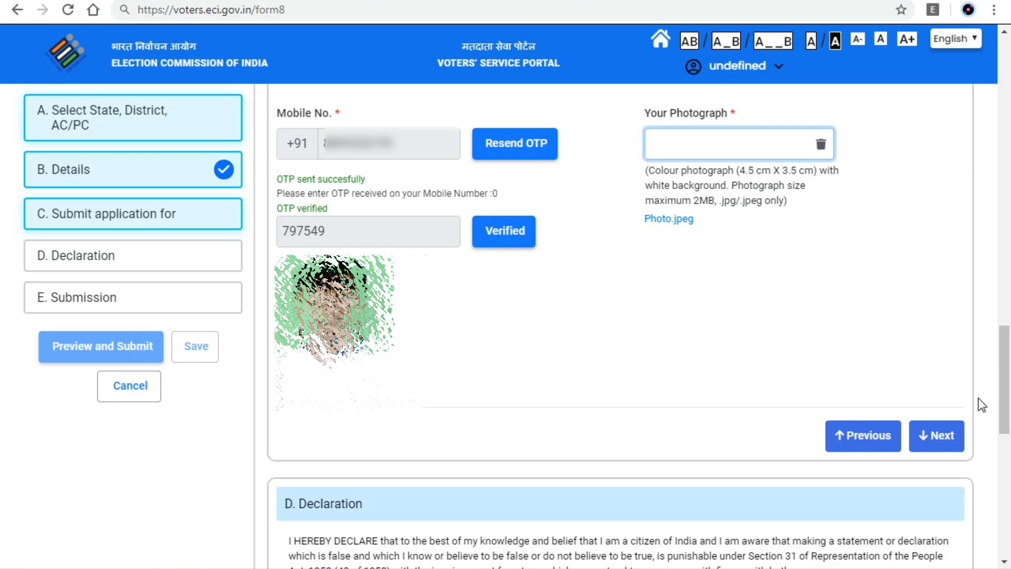
Move to the Declaration, fill in the place of declaration, and continue to E. Submission
click(943, 446)
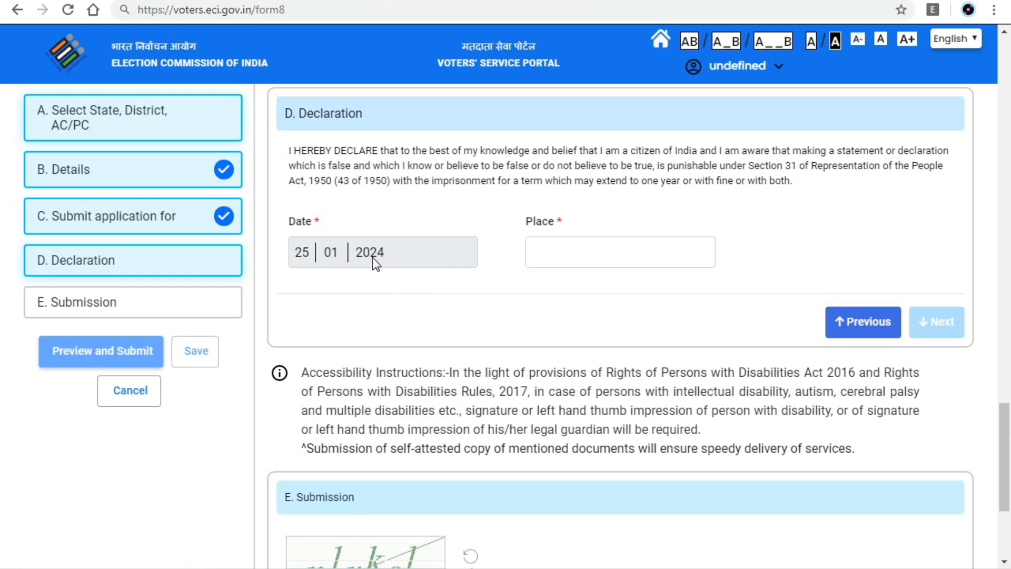
click(557, 252)
text(Delhiara)
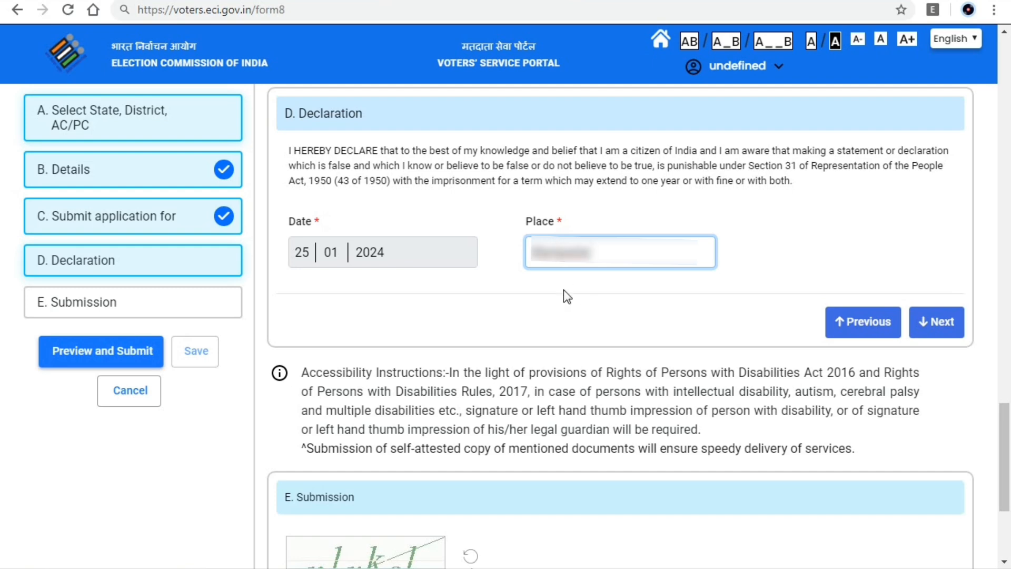
click(937, 322)
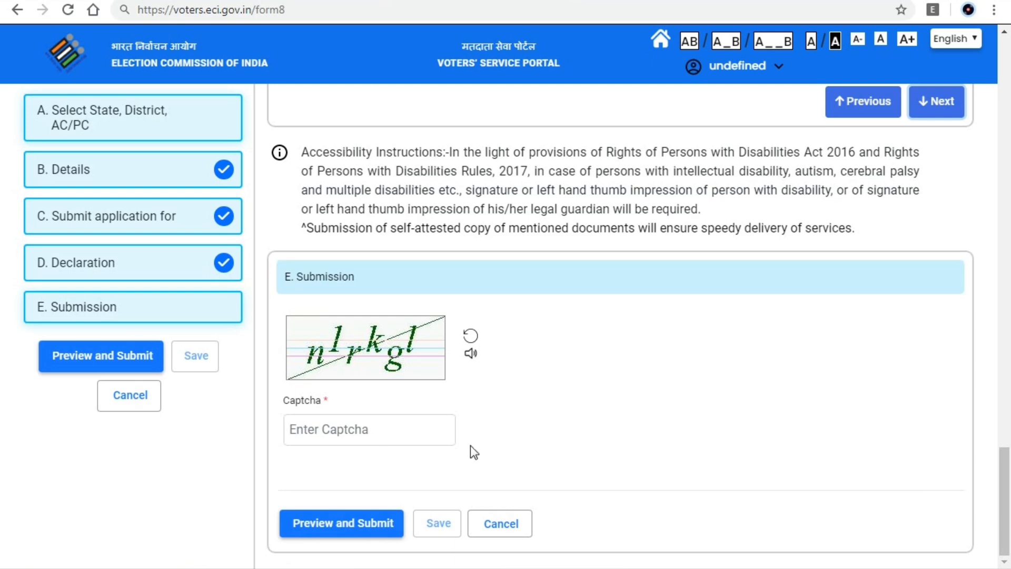
Type the captcha characters from the image and open Preview and Submit
click(325, 433)
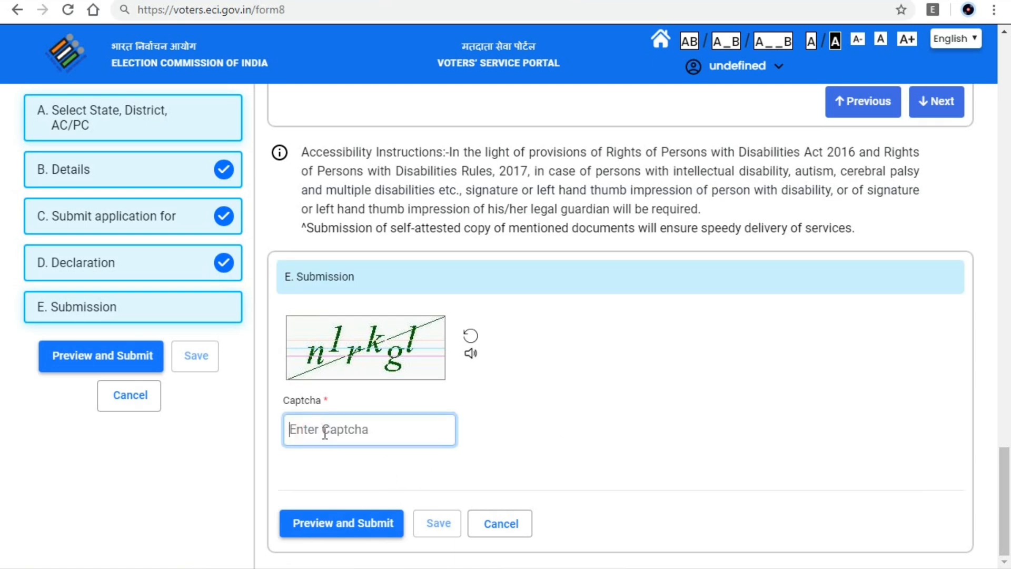
text(n)
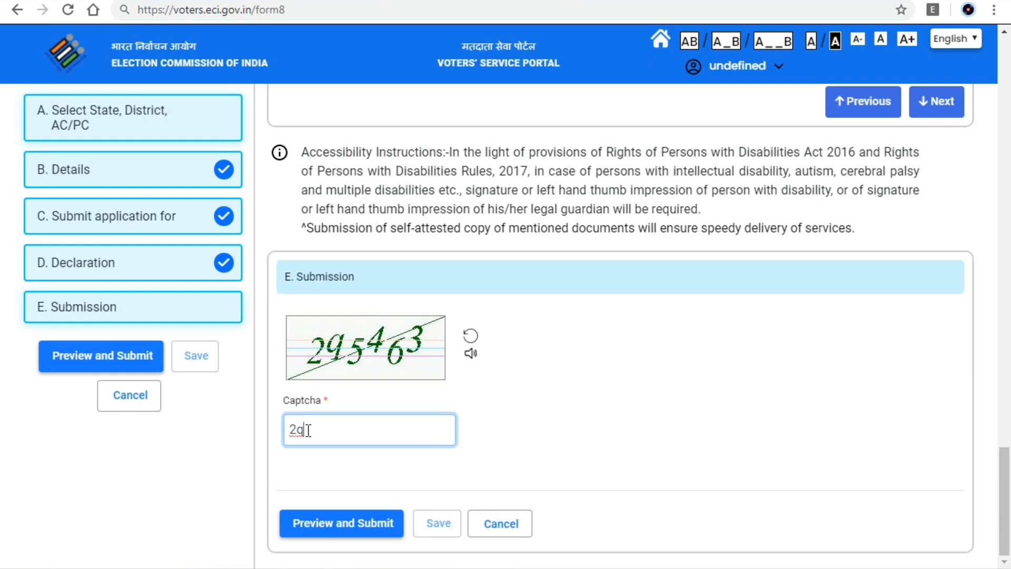
text(q5463)
click(344, 525)
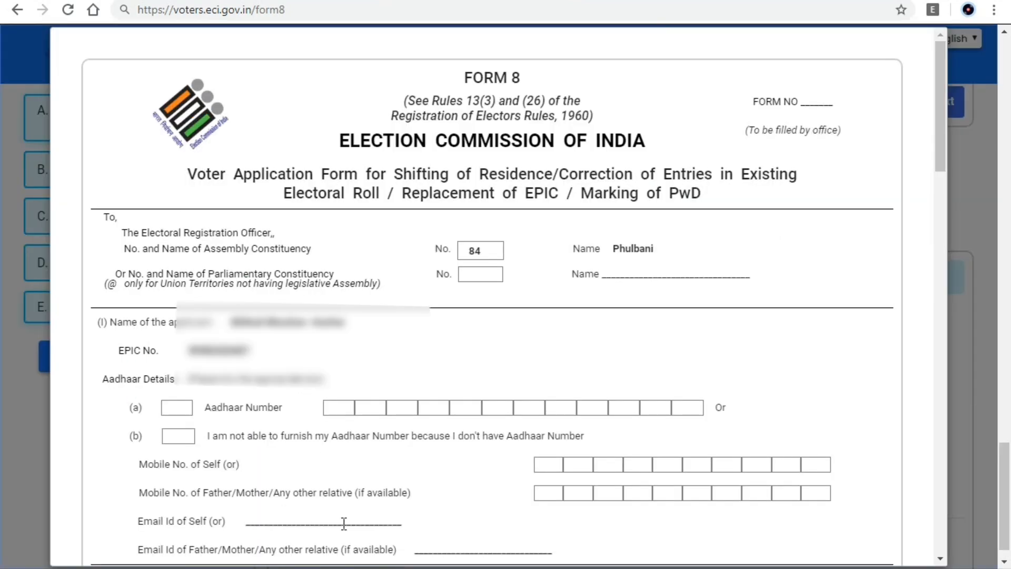
Highlight the Election Commission heading, form title, applicant name and EPIC No. in the preview
drag(338, 143, 694, 161)
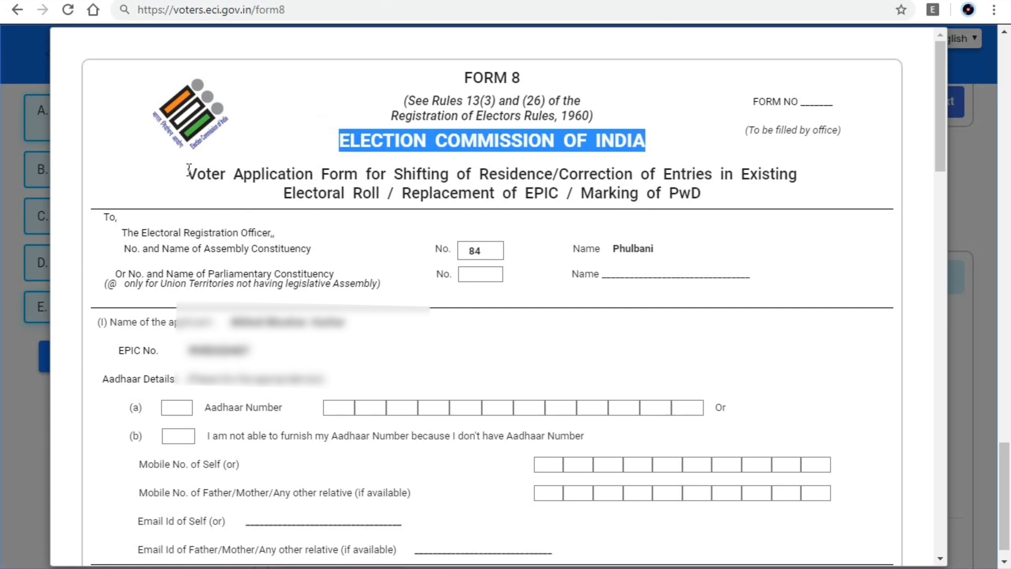
drag(191, 172, 786, 225)
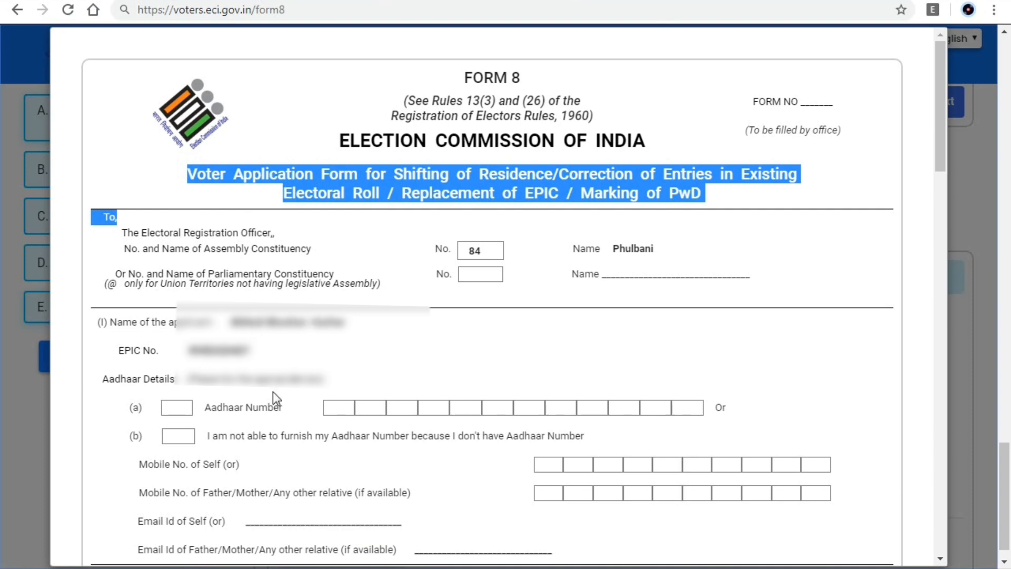
drag(187, 351, 261, 360)
drag(230, 321, 349, 323)
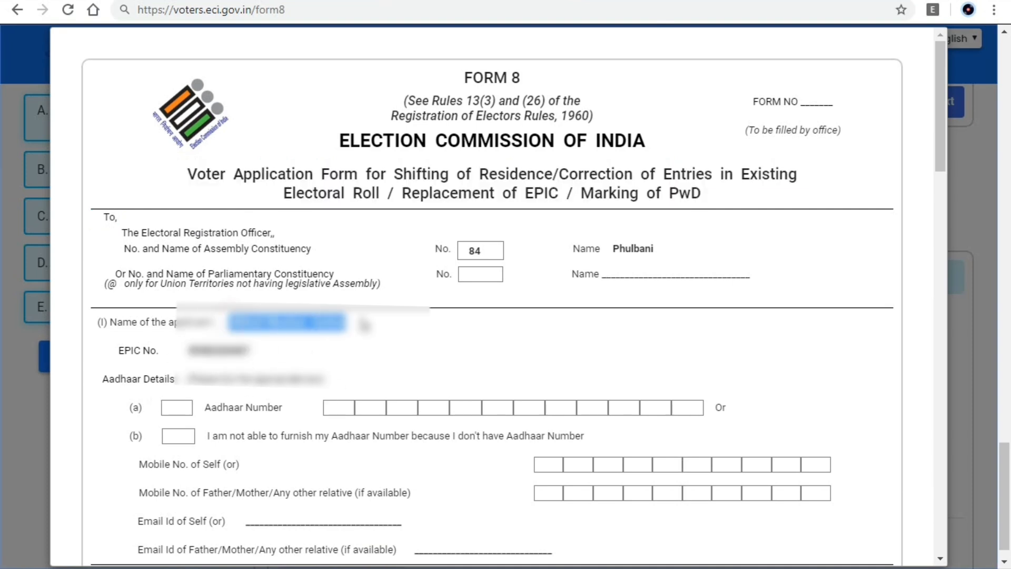
drag(189, 343, 264, 352)
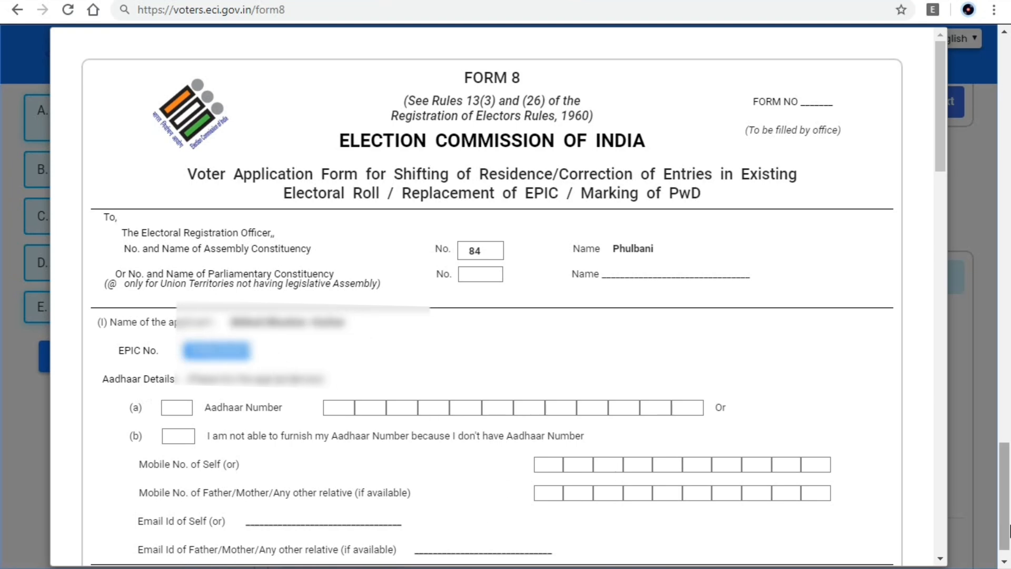
Scroll the preview down to the declaration, acknowledgement receipt and Submit button
drag(1007, 514, 1009, 551)
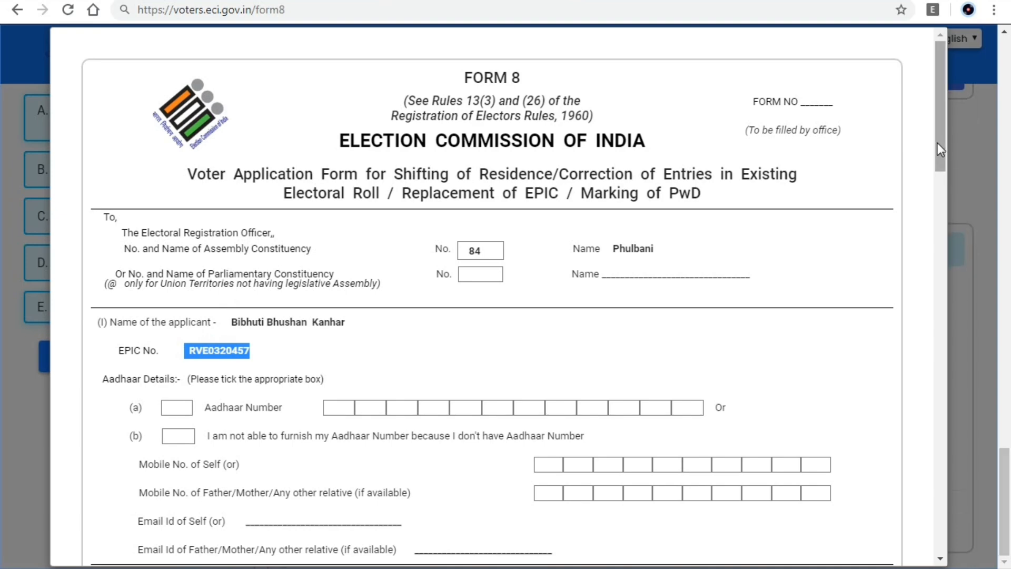
drag(939, 144, 943, 419)
drag(940, 517, 939, 529)
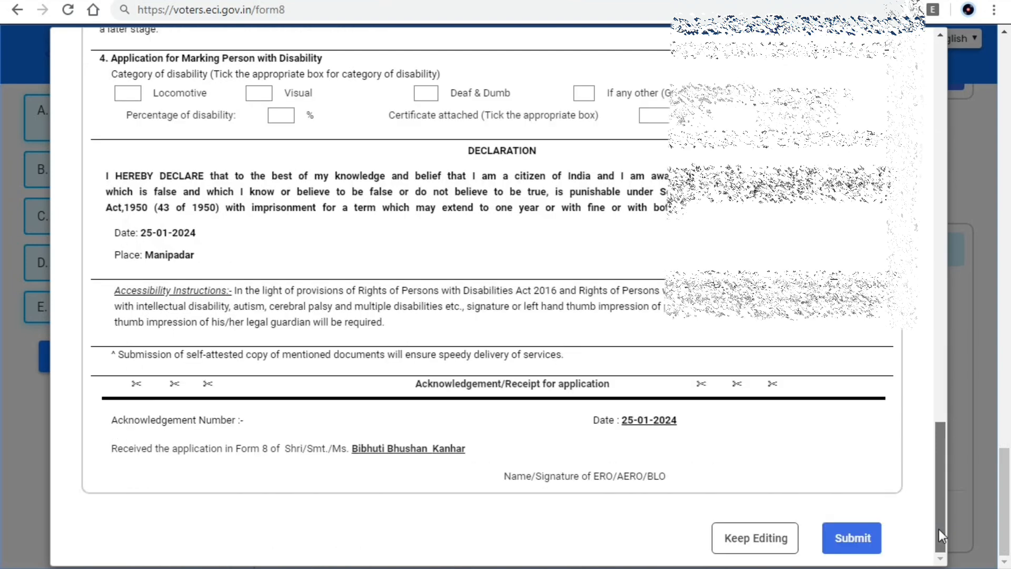
Submit the previewed Form 8 and answer Yes in the Are You Sure? dialog
click(854, 548)
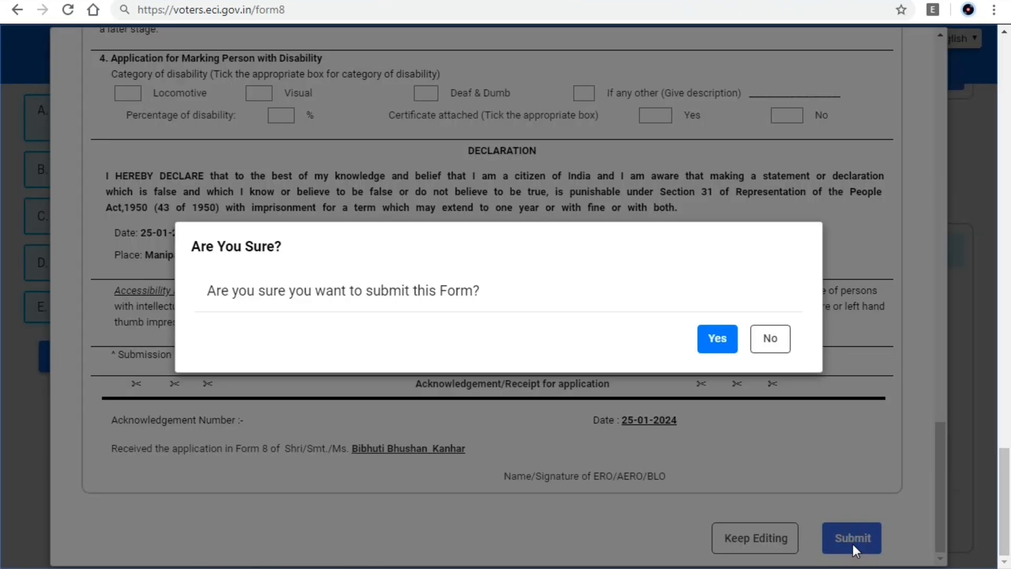
drag(190, 245, 295, 250)
drag(209, 291, 477, 289)
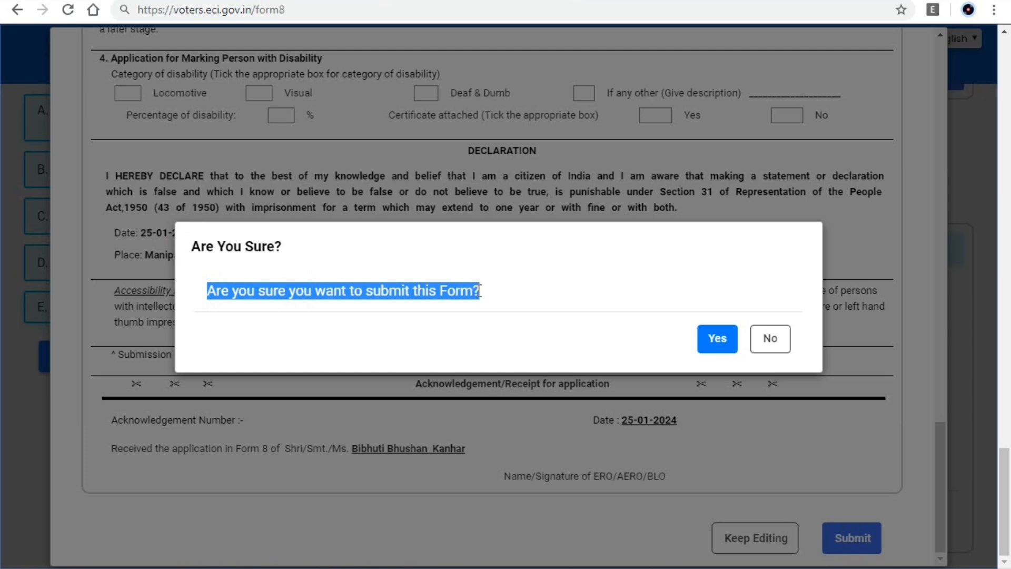
click(722, 349)
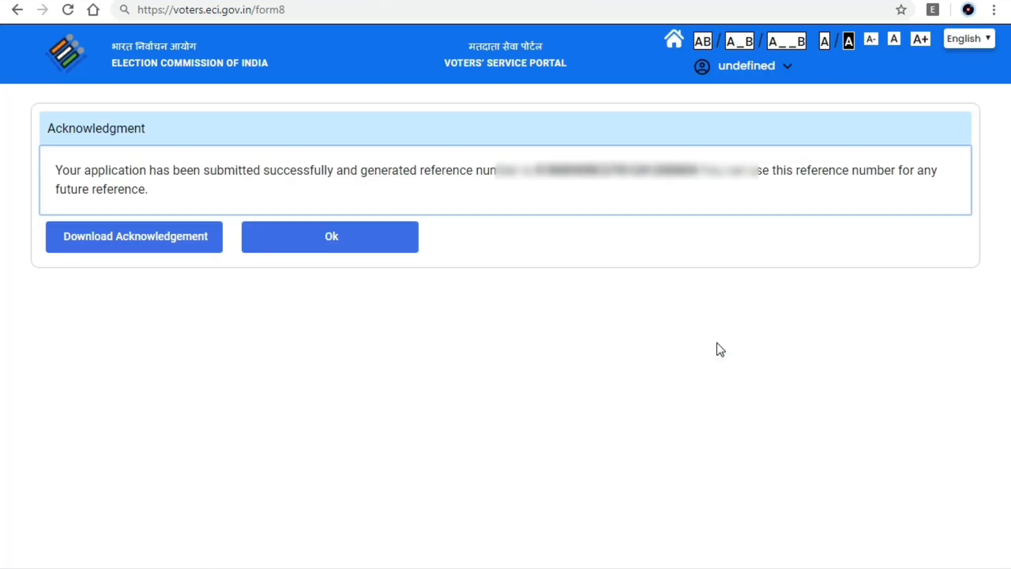
Highlight the success message and reference number, download the acknowledgement, and return home with Ok
drag(58, 168, 310, 188)
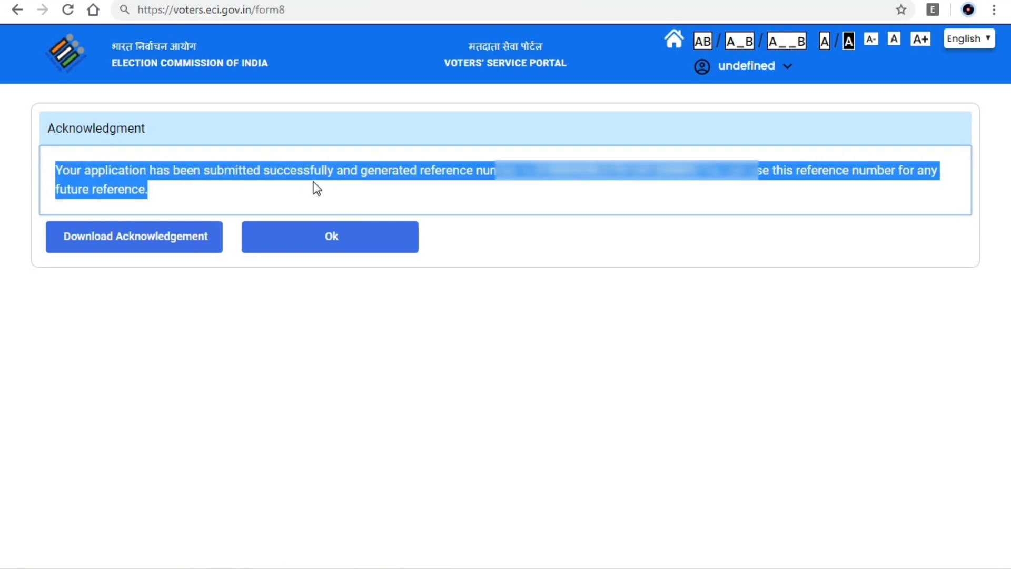
drag(387, 188, 951, 182)
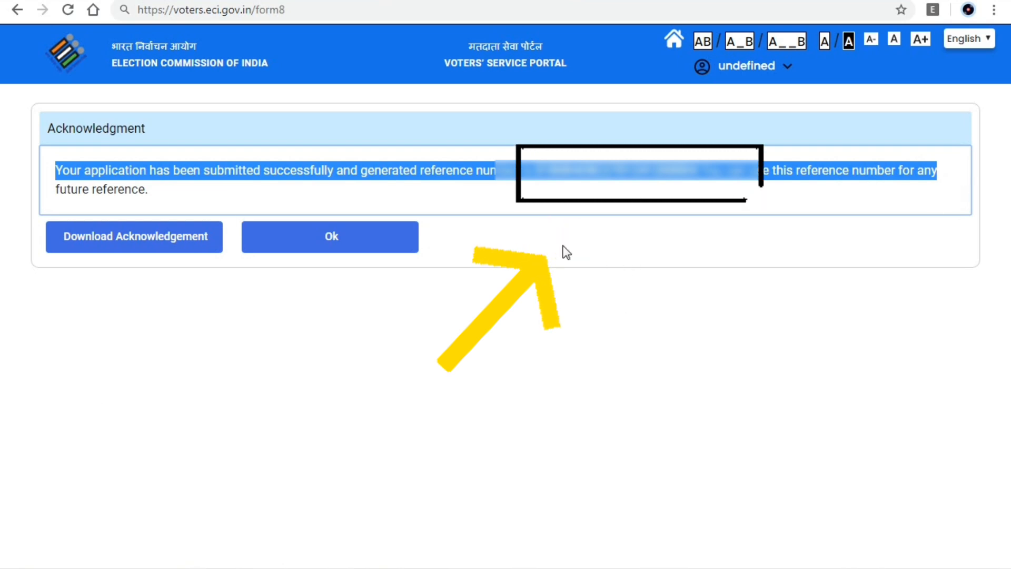
click(125, 247)
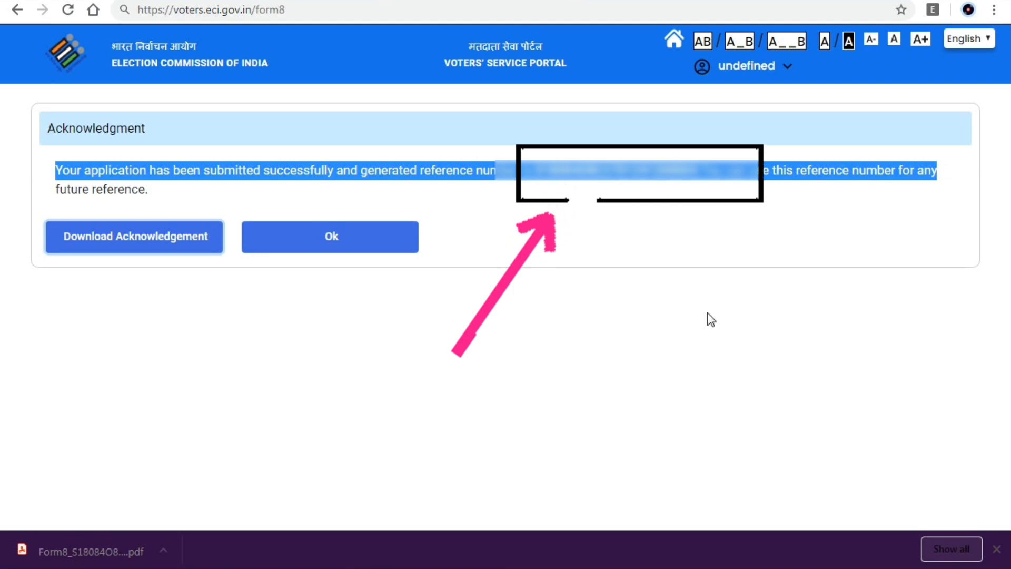
click(348, 242)
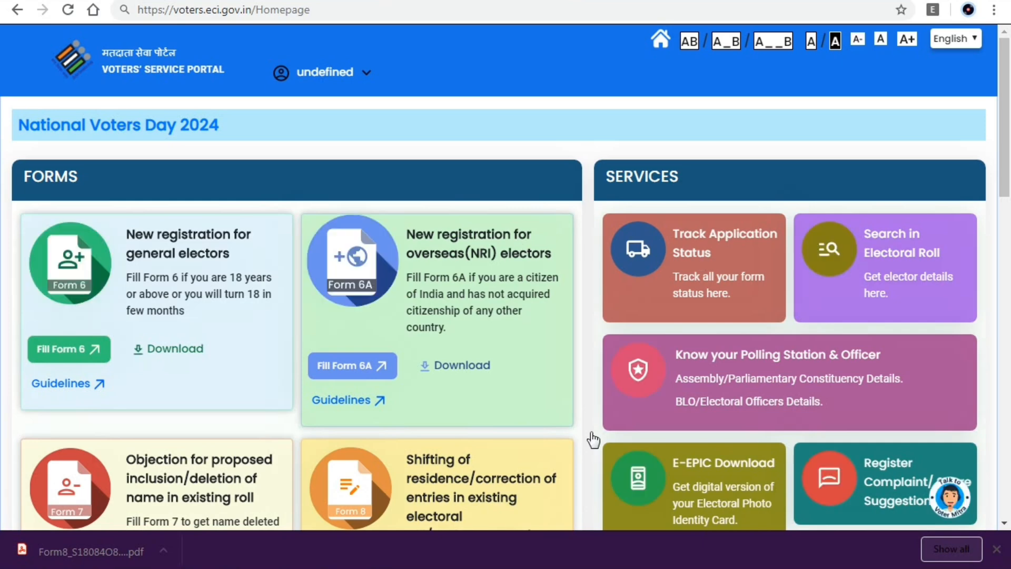
Scroll down the homepage and choose the Track Application Status service tile
scroll(723, 245, down, 1)
click(720, 230)
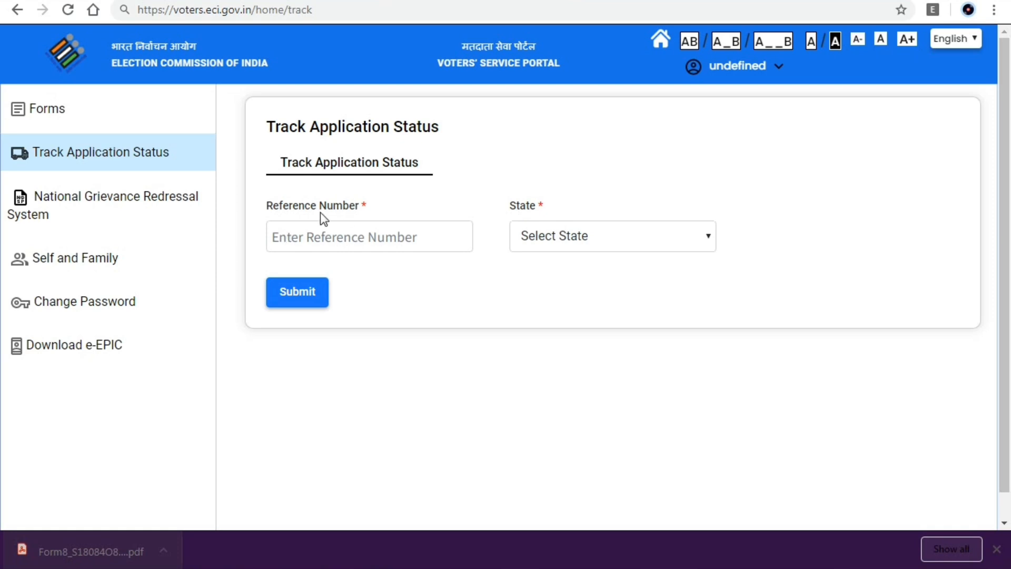
Paste the reference number, keep Odisha as state, submit, and dismiss the no-record error
drag(275, 126, 489, 128)
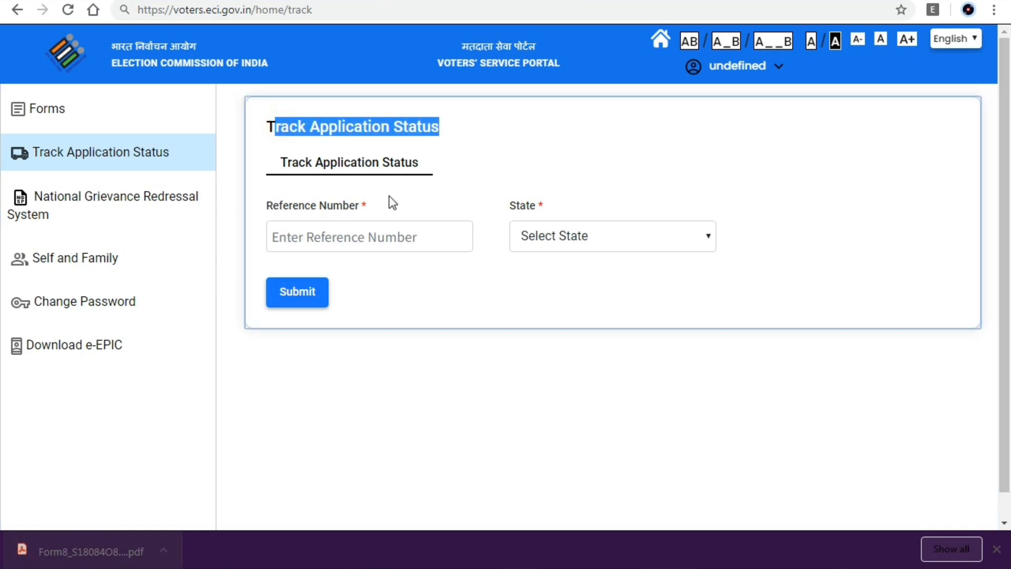
click(295, 241)
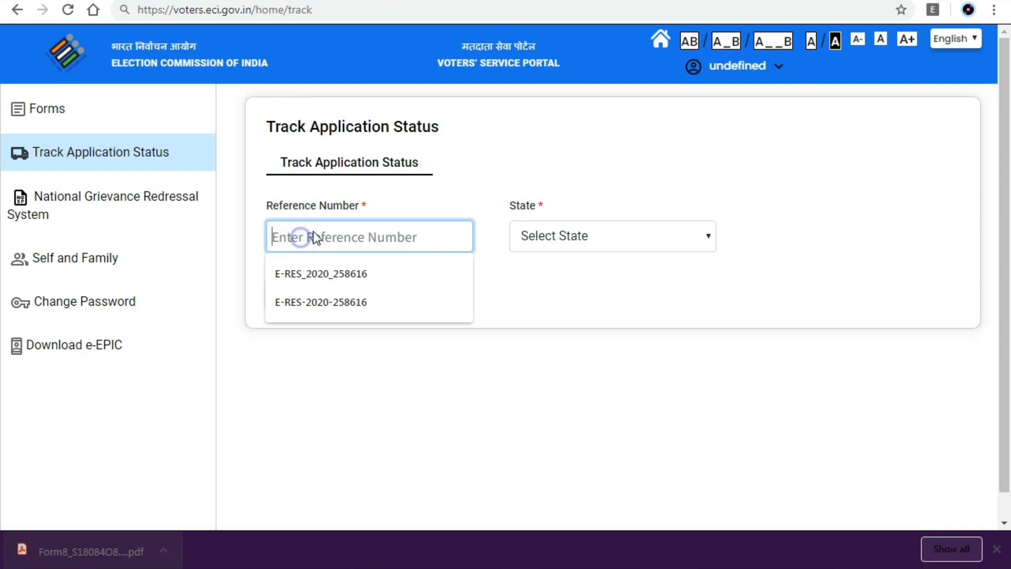
right_click(303, 240)
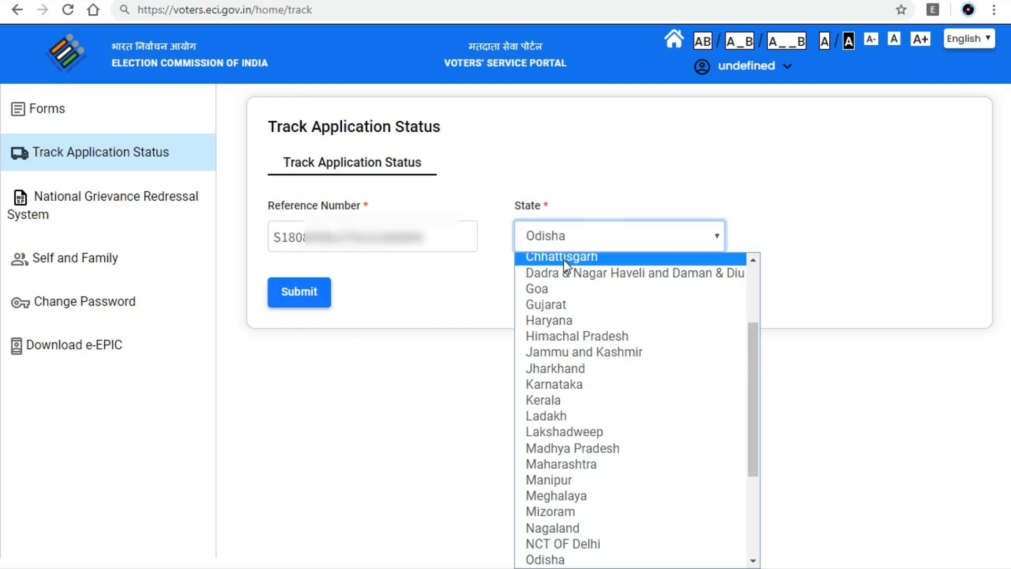
click(441, 285)
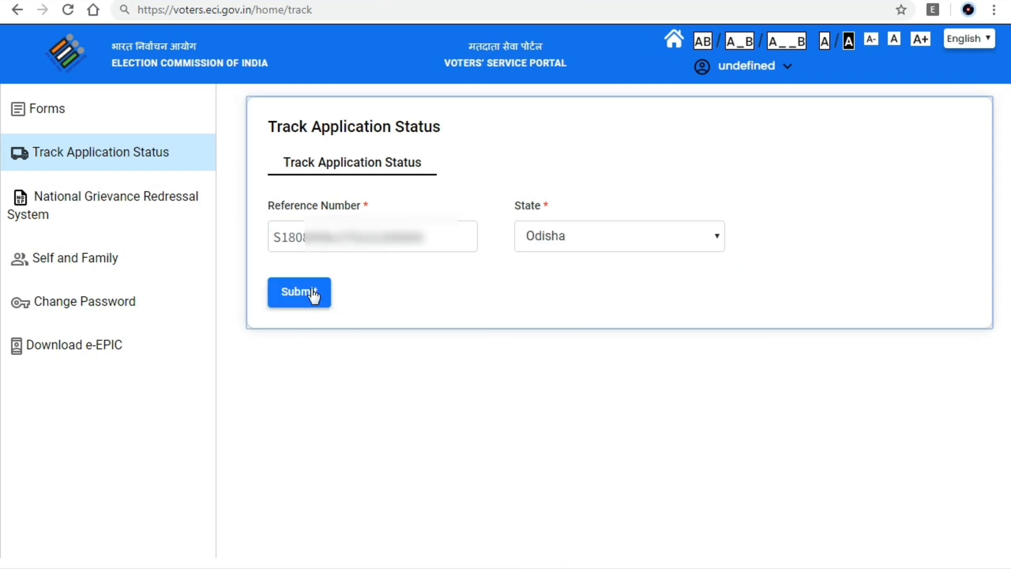
click(297, 298)
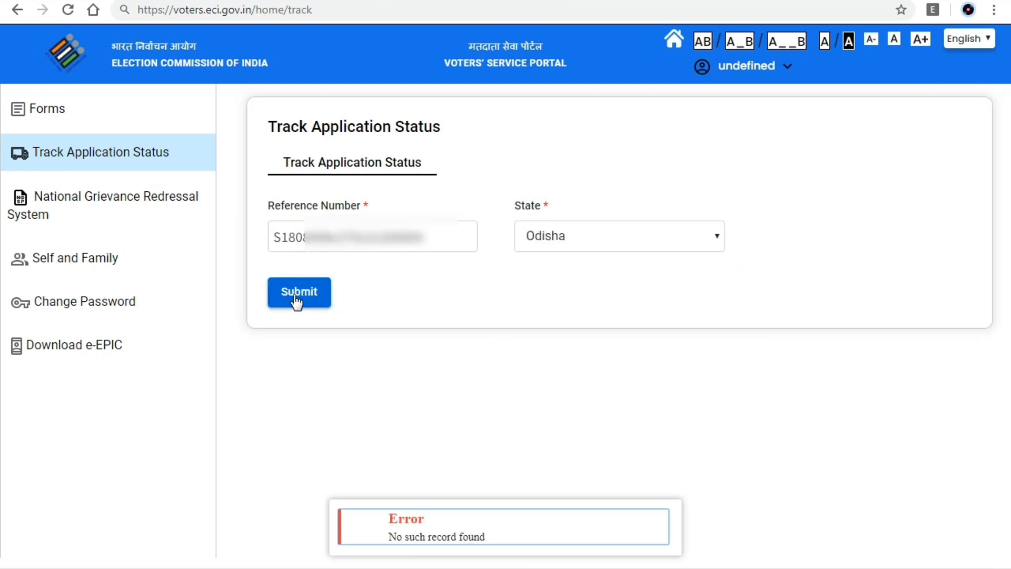
click(661, 522)
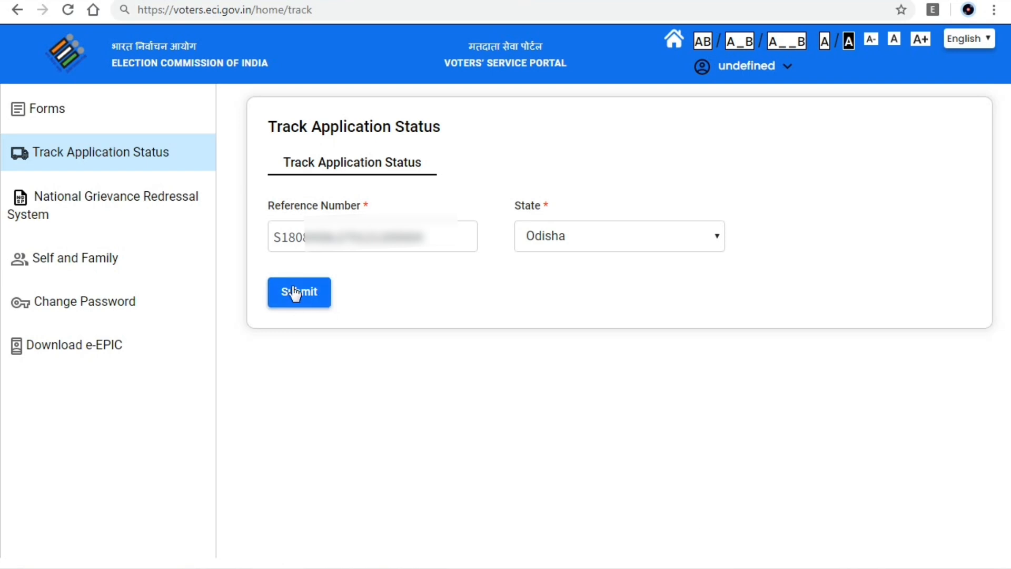
Resubmit the same reference number lookup and dismiss the repeated no-record error
drag(272, 235, 303, 239)
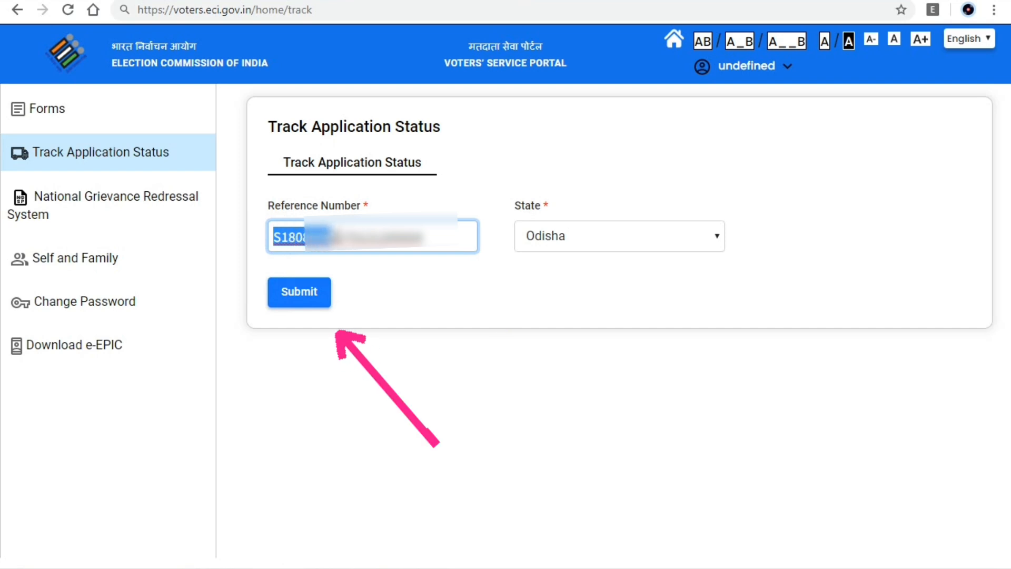
click(368, 236)
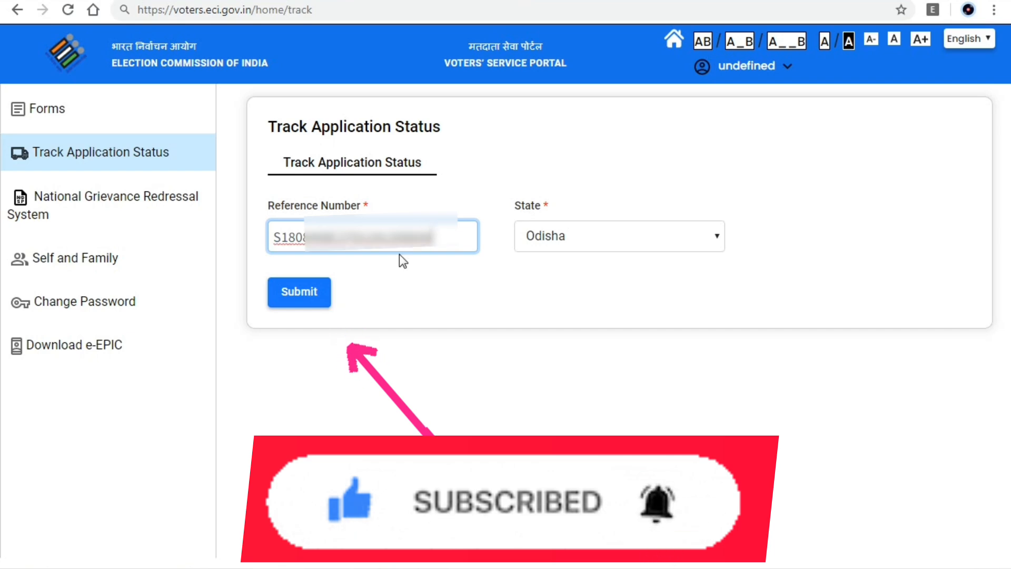
click(313, 298)
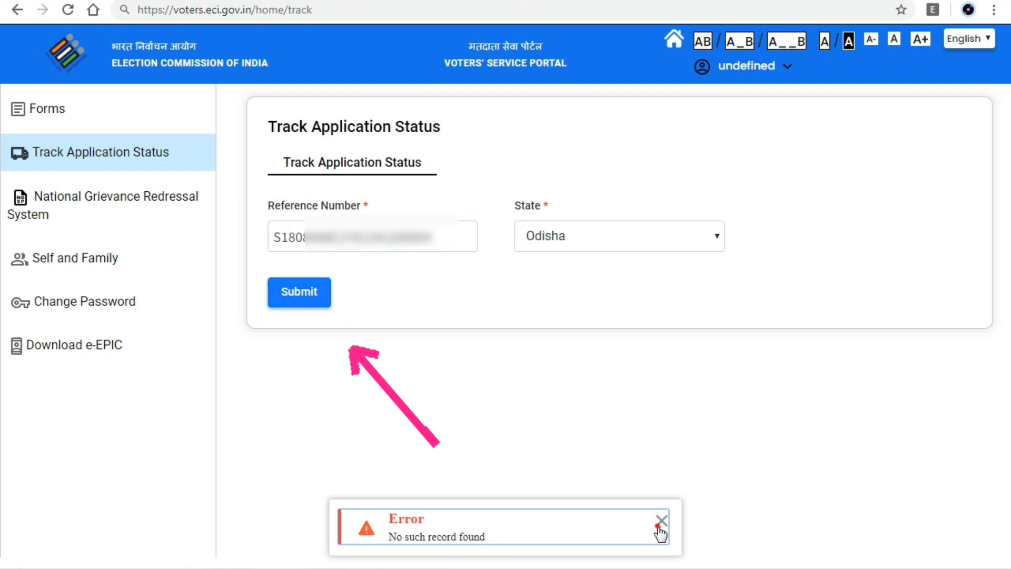
click(661, 521)
drag(434, 235, 270, 242)
click(456, 312)
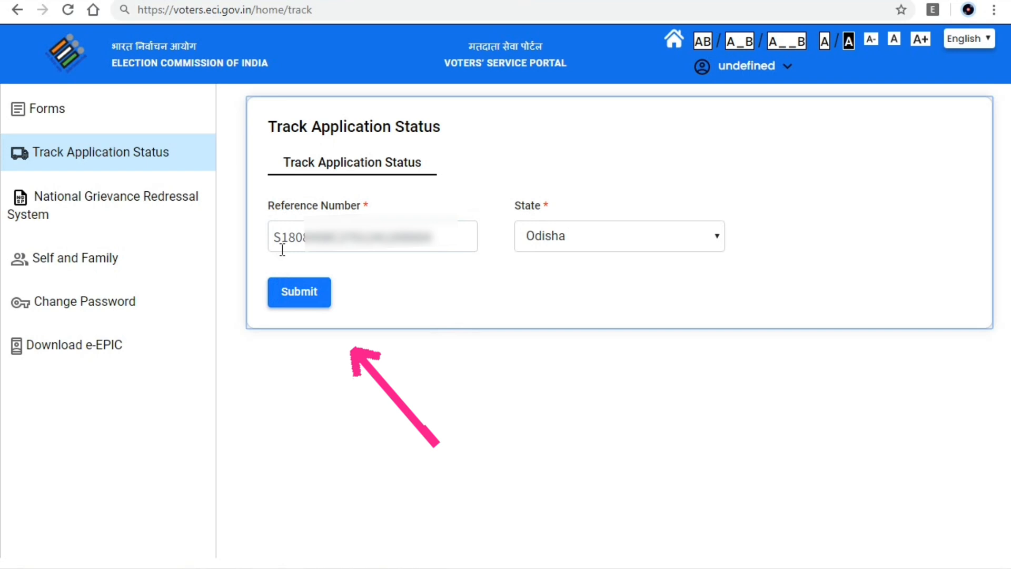